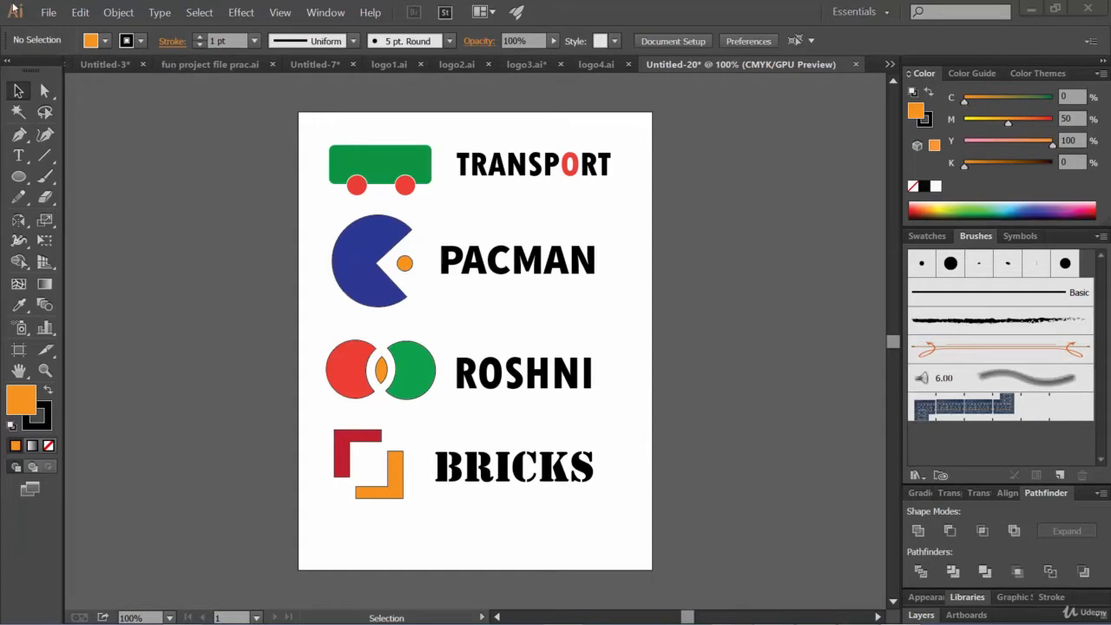
Create a new single-artboard Print document in Letter size with CMYK colour mode.
{"action": "left_click", "coordinate": [48, 12]}
{"action": "left_click", "coordinate": [63, 26]}
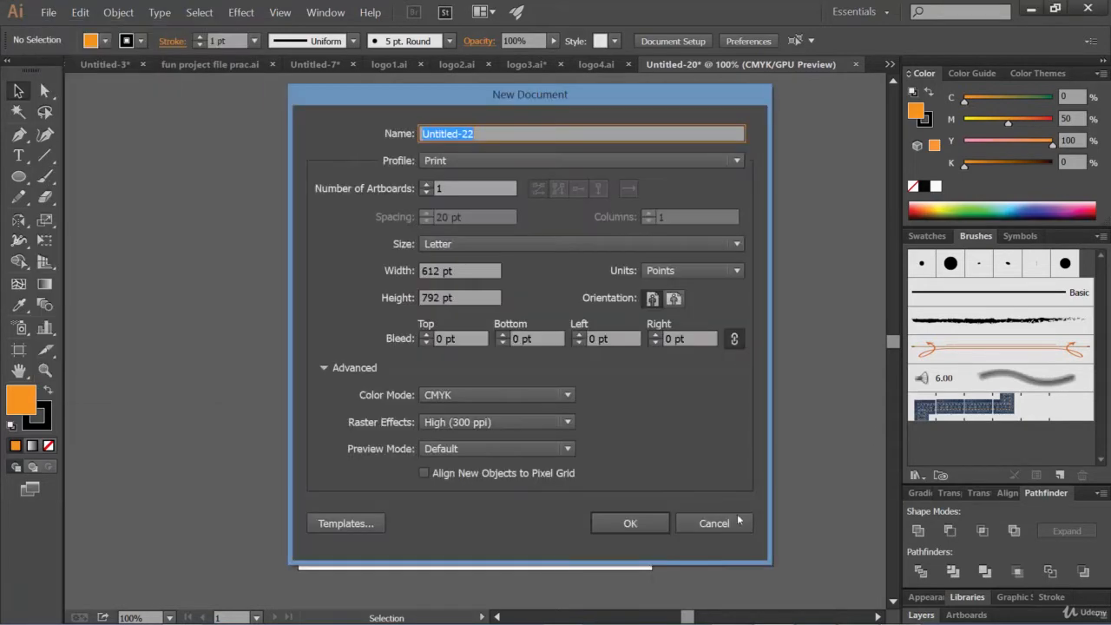
{"action": "left_click", "coordinate": [642, 526]}
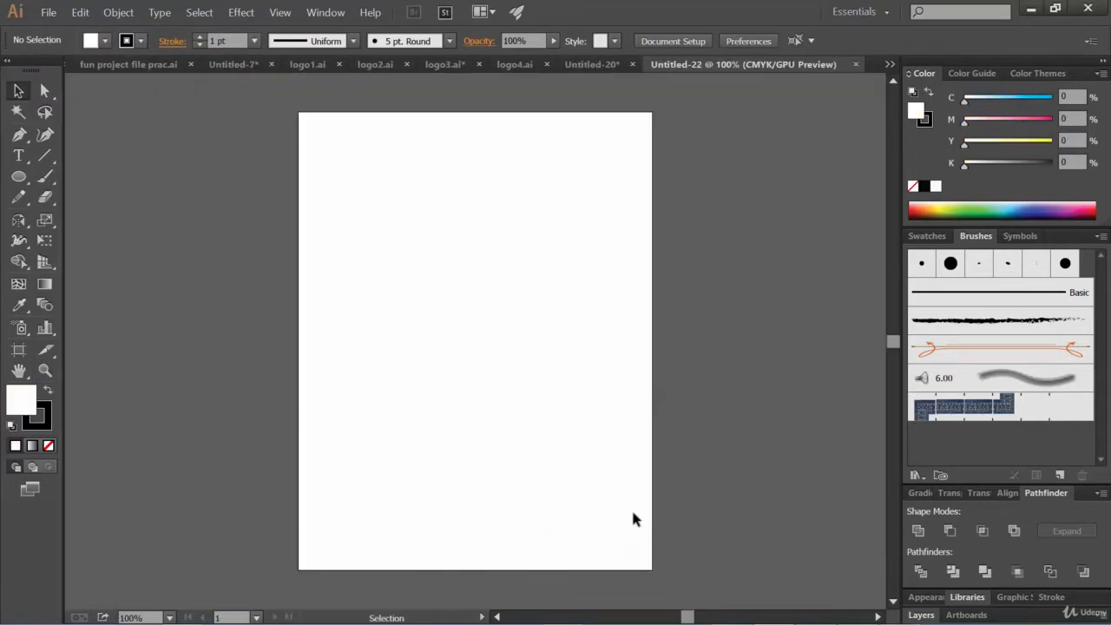
Draw a tall ellipse in the upper part of the artboard and fill it with black.
{"action": "left_click", "coordinate": [18, 176]}
{"action": "left_click_drag", "start_coordinate": [361, 177], "coordinate": [499, 371]}
{"action": "left_click", "coordinate": [104, 41]}
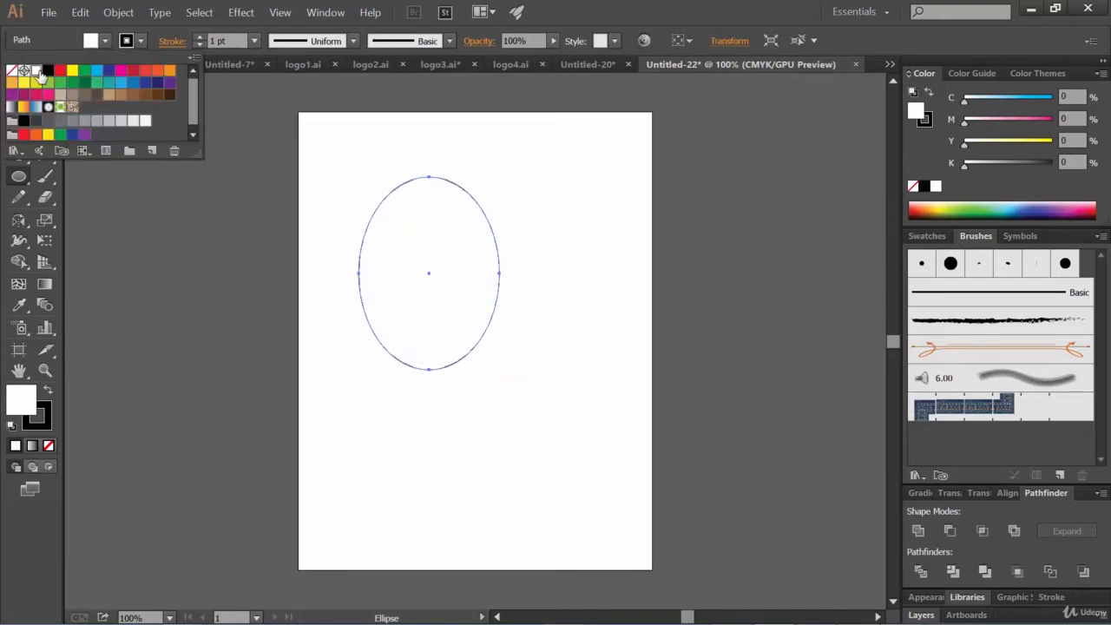
{"action": "left_click", "coordinate": [48, 70]}
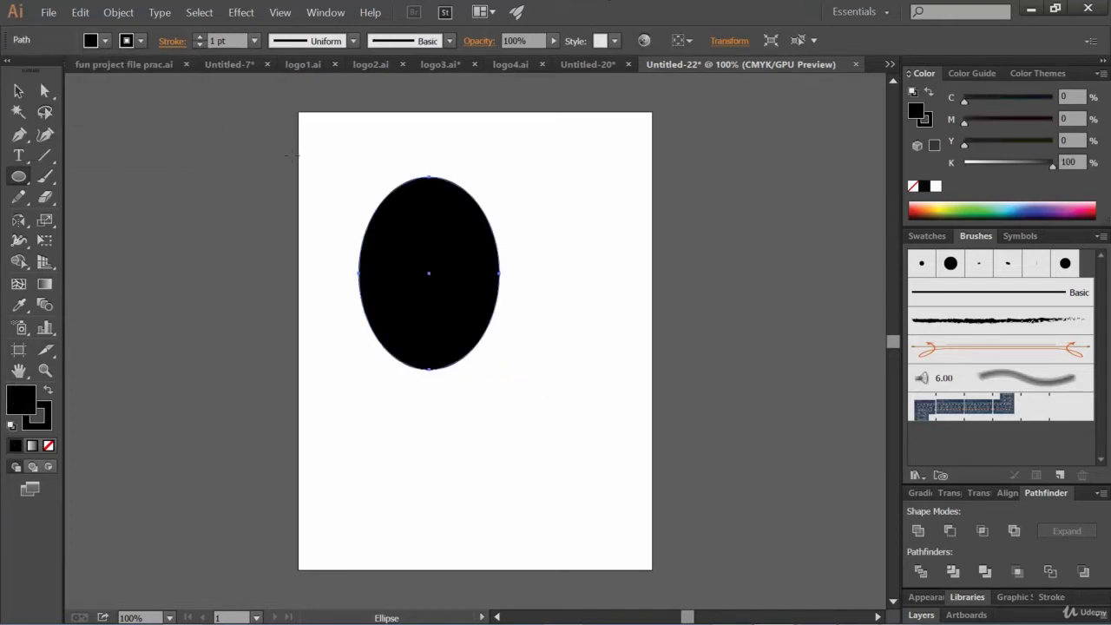
Copy the ellipse diagonally down to the right so both overlap, and intersect the two with Pathfinder to form a leaf.
{"action": "key", "text": "v"}
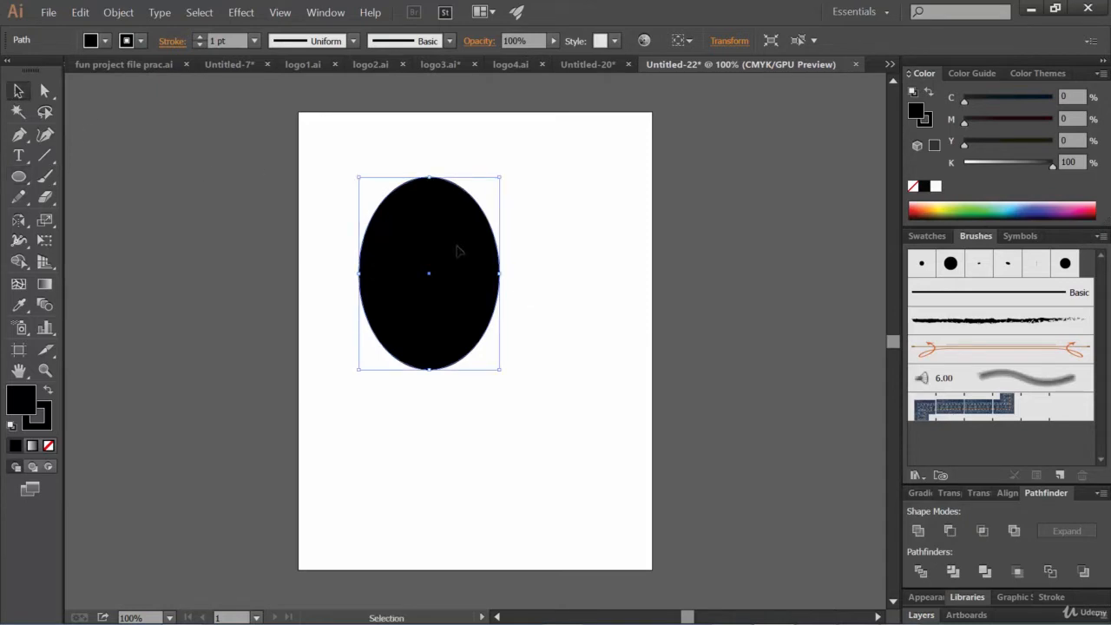
{"action": "left_click_drag", "start_coordinate": [451, 252], "coordinate": [513, 304]}
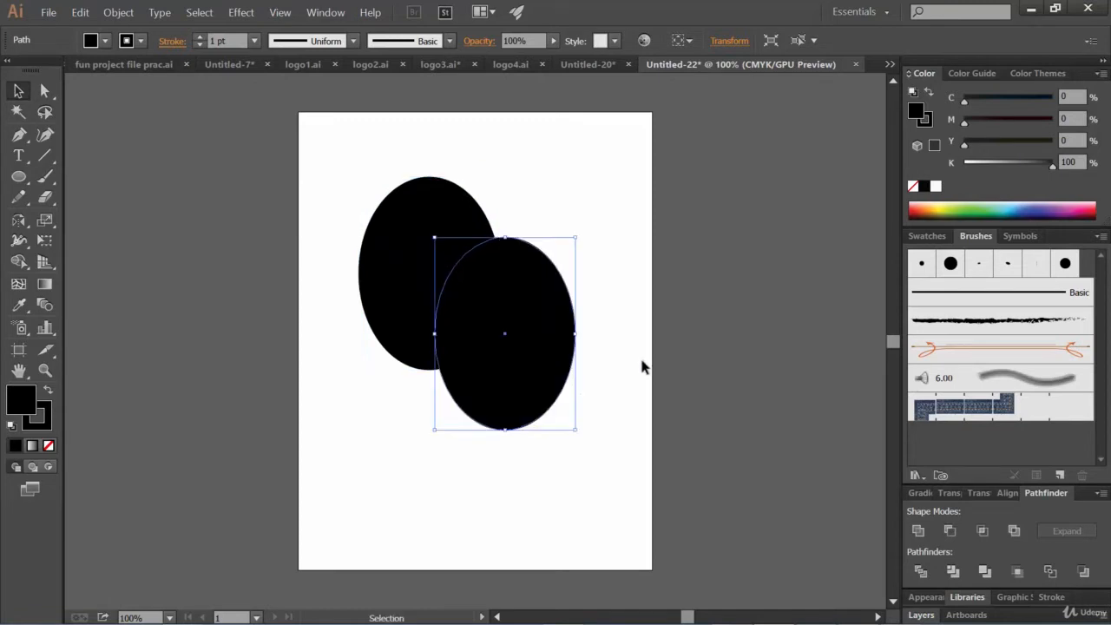
{"action": "left_click", "coordinate": [611, 349]}
{"action": "left_click_drag", "start_coordinate": [605, 351], "coordinate": [362, 269]}
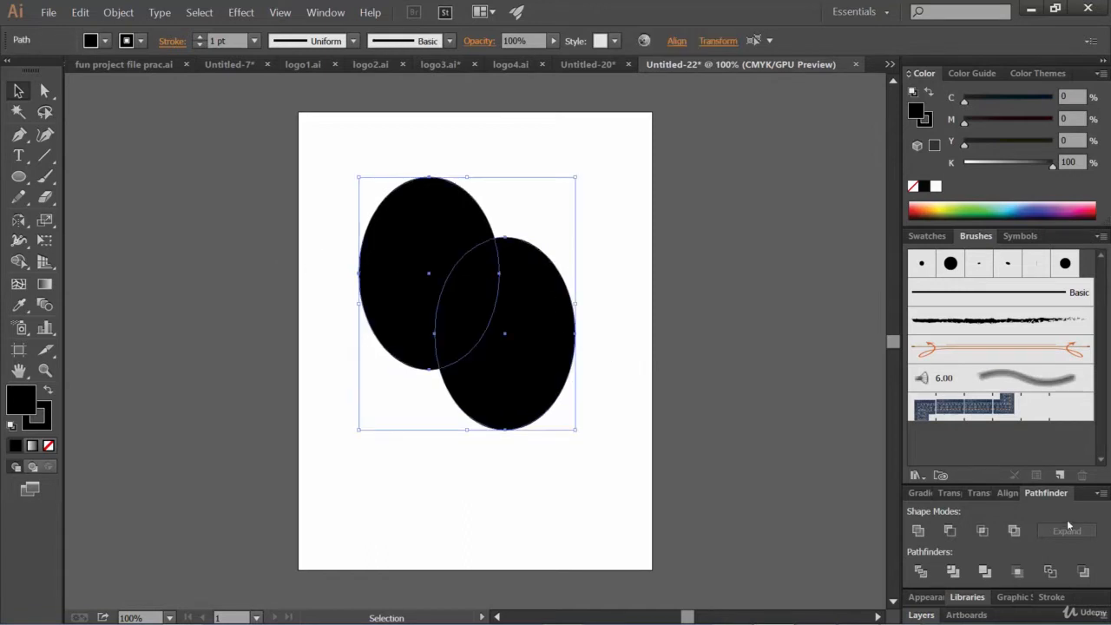
{"action": "left_click_drag", "start_coordinate": [1041, 496], "coordinate": [684, 158]}
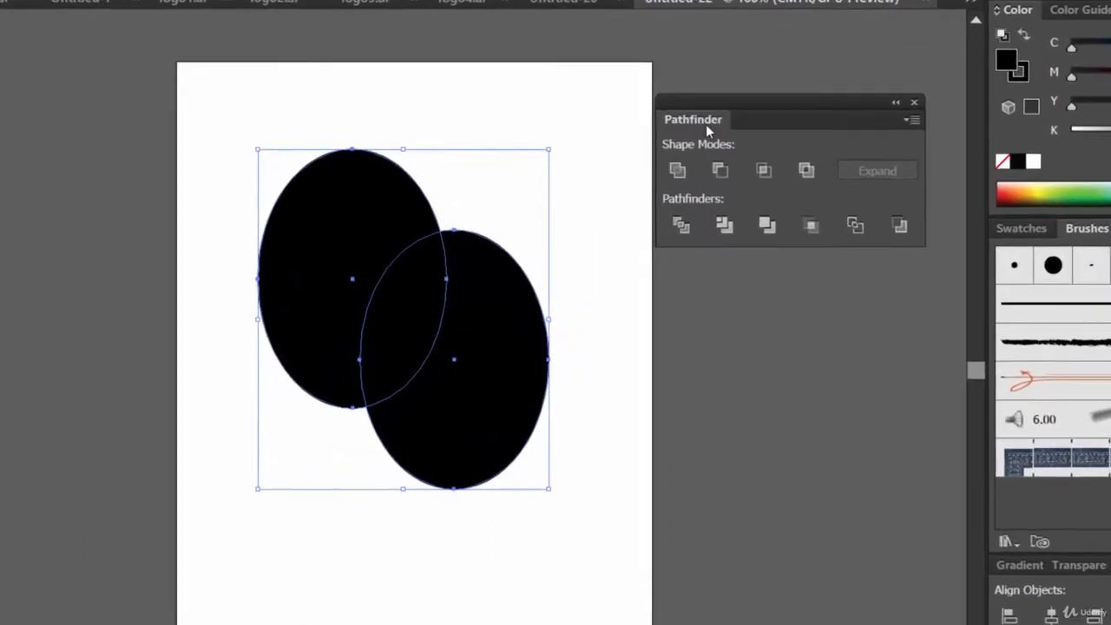
{"action": "left_click", "coordinate": [777, 163]}
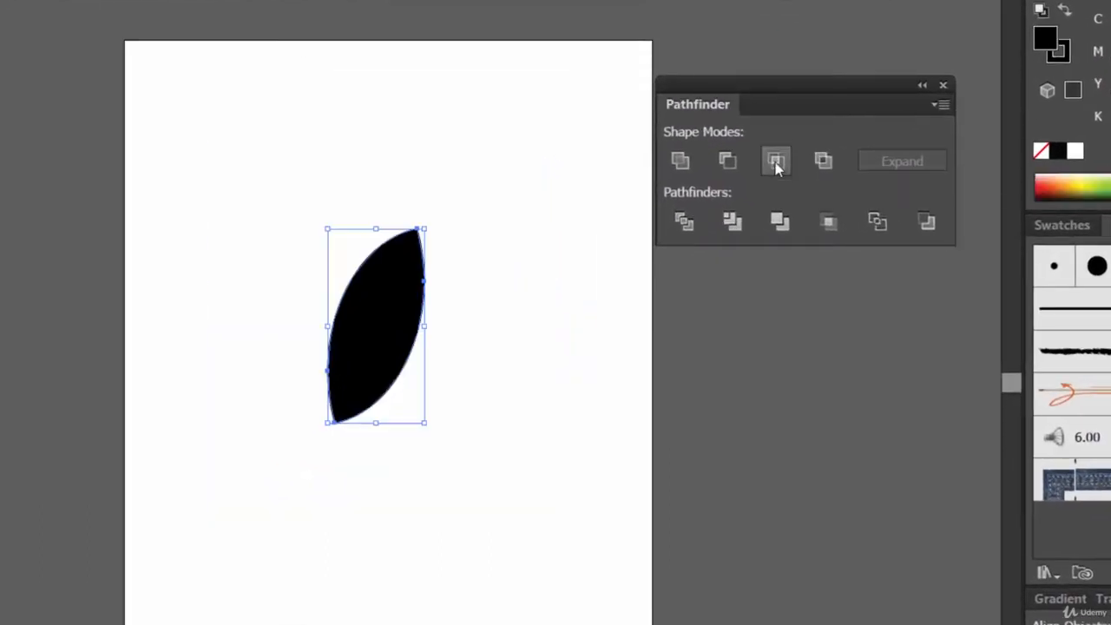
Move the leaf to the upper left of the artboard and rotate it counterclockwise until it stands nearly upright.
{"action": "left_click_drag", "start_coordinate": [398, 314], "coordinate": [327, 210]}
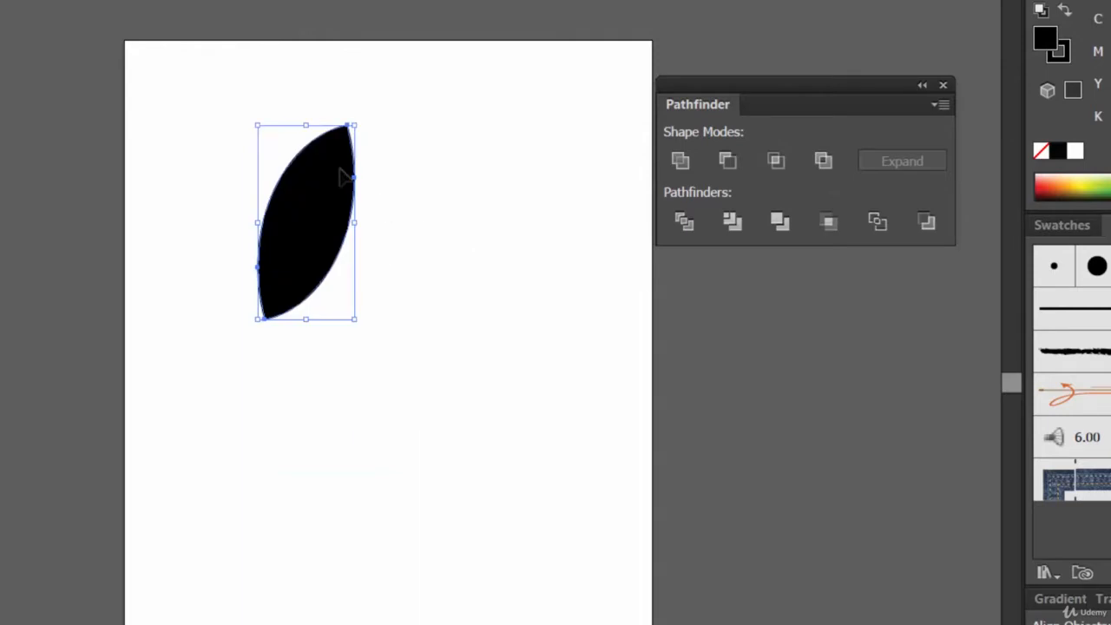
{"action": "left_click_drag", "start_coordinate": [362, 119], "coordinate": [319, 96]}
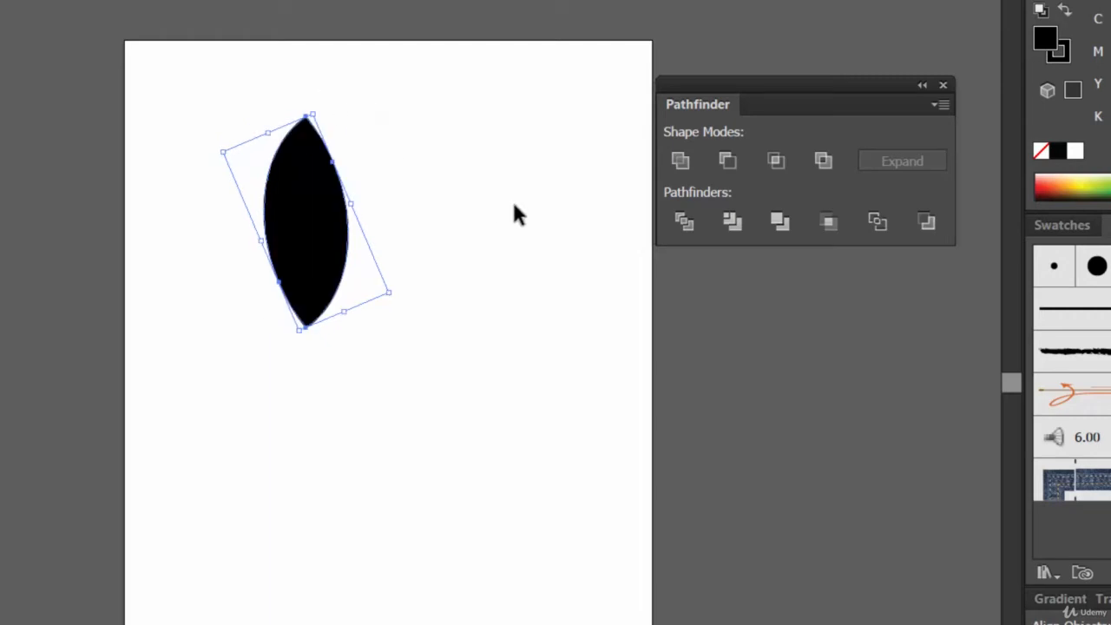
{"action": "left_click_drag", "start_coordinate": [330, 229], "coordinate": [313, 229]}
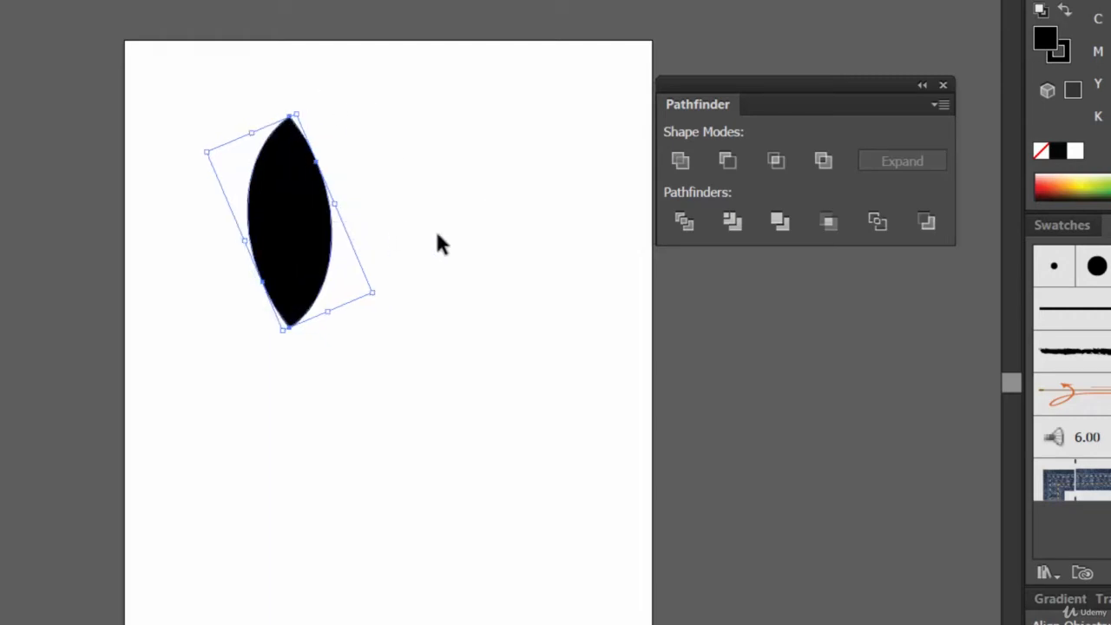
{"action": "left_click_drag", "start_coordinate": [380, 299], "coordinate": [368, 303]}
{"action": "left_click", "coordinate": [445, 270]}
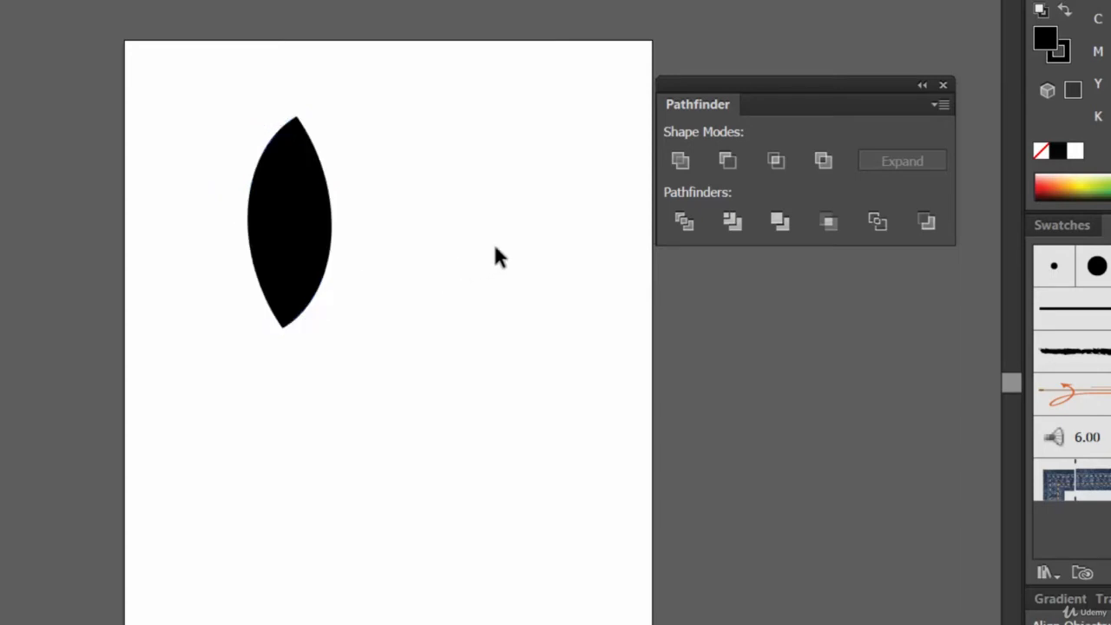
Duplicate the leaf, scale the copy to a little over half size, and place it tilted outward at the large leaf's lower right.
{"action": "left_click", "coordinate": [292, 223]}
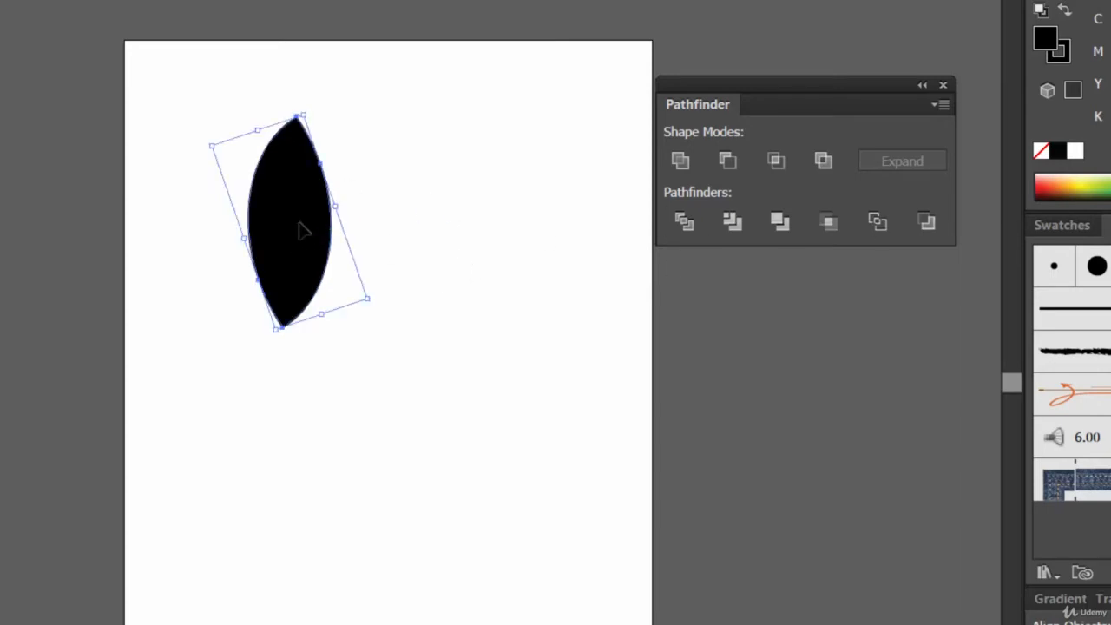
{"action": "left_click_drag", "start_coordinate": [300, 223], "coordinate": [361, 228]}
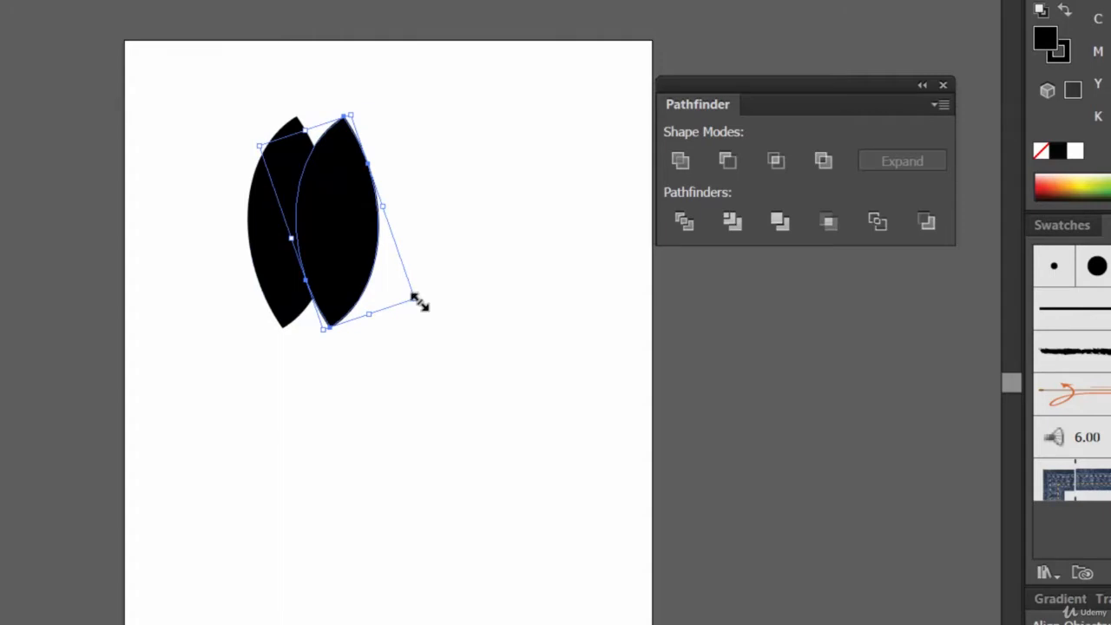
{"action": "left_click_drag", "start_coordinate": [416, 302], "coordinate": [359, 268]}
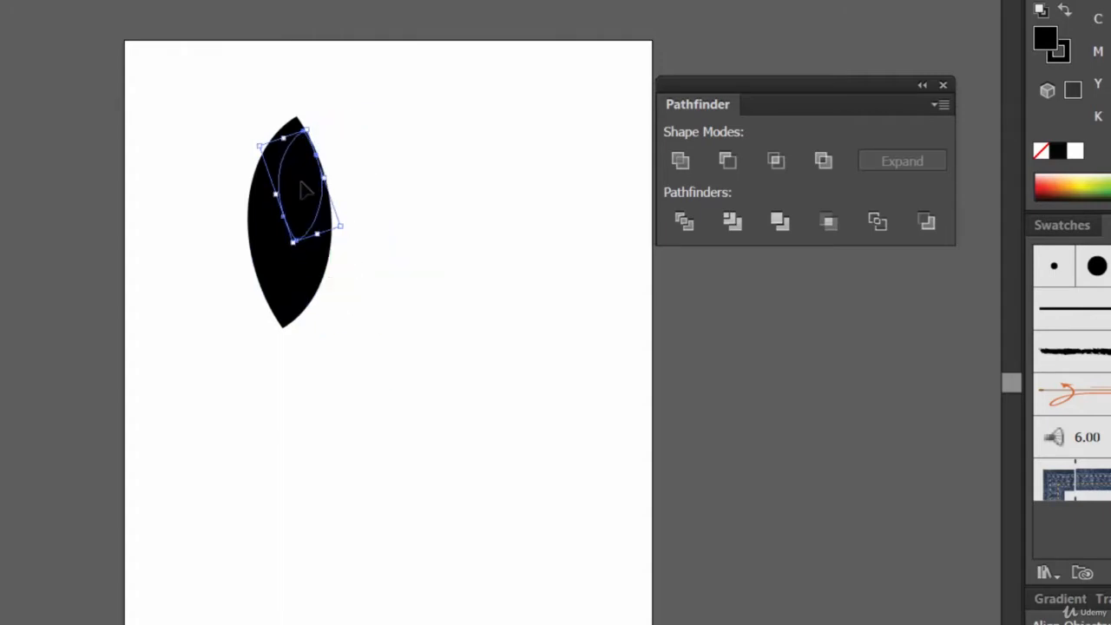
{"action": "left_click_drag", "start_coordinate": [303, 191], "coordinate": [365, 271]}
{"action": "left_click_drag", "start_coordinate": [373, 204], "coordinate": [398, 215]}
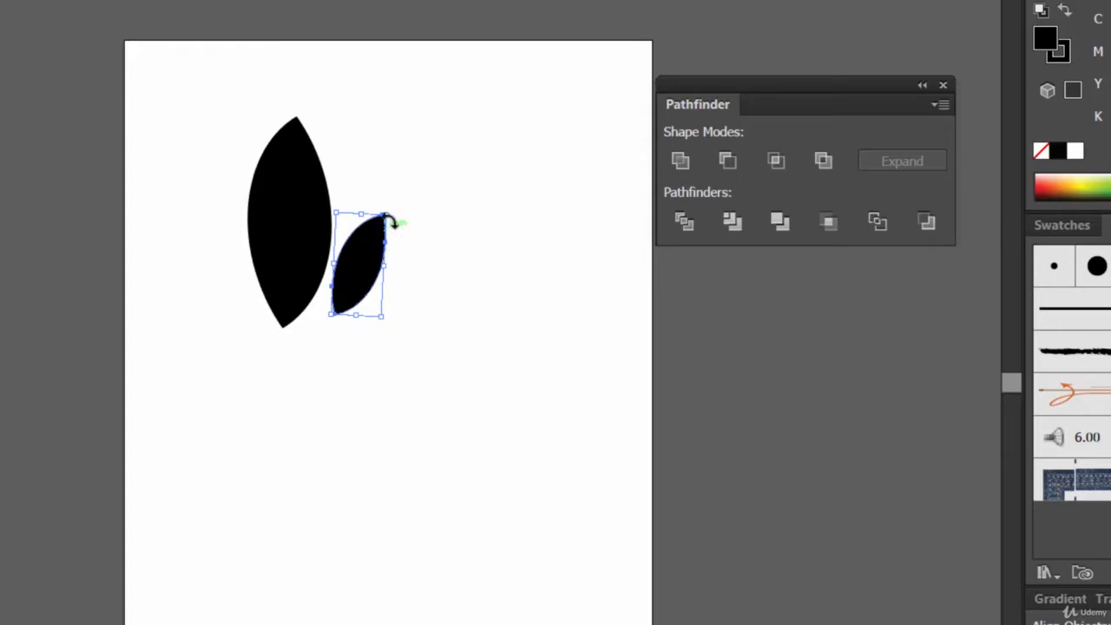
{"action": "left_click_drag", "start_coordinate": [391, 212], "coordinate": [409, 200]}
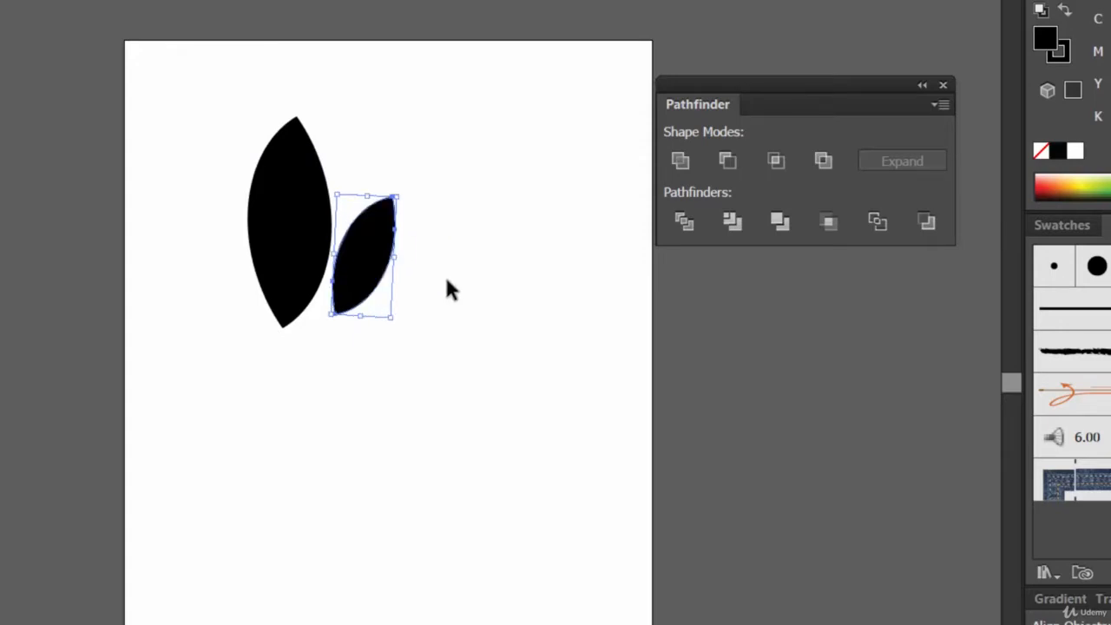
Copy the small leaf horizontally to the other side of the large leaf.
{"action": "key", "text": "r"}
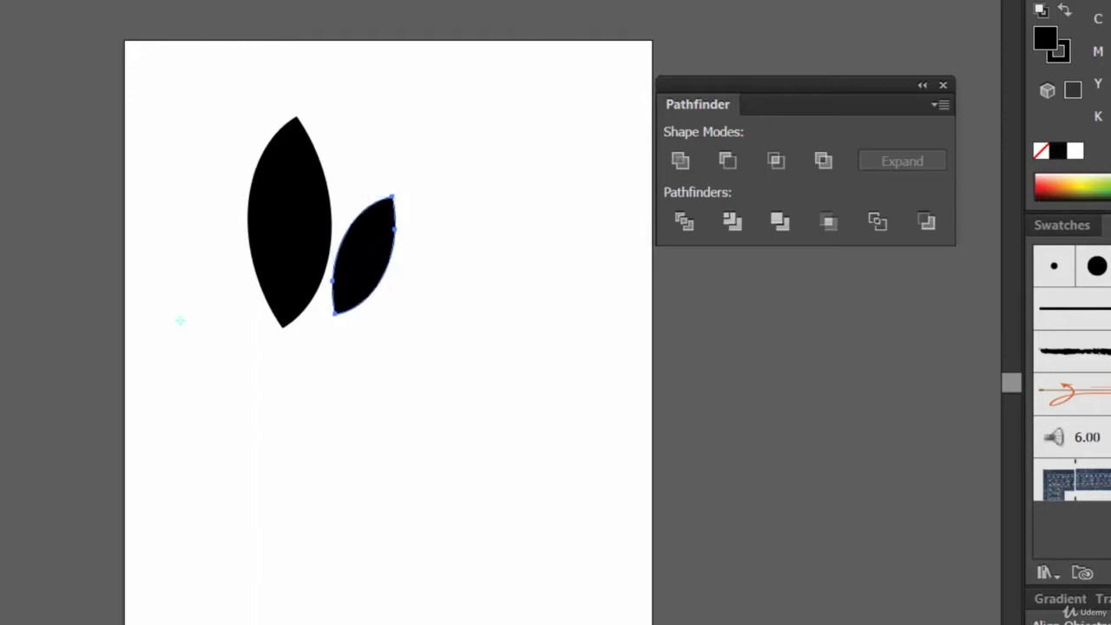
{"action": "key", "text": "v"}
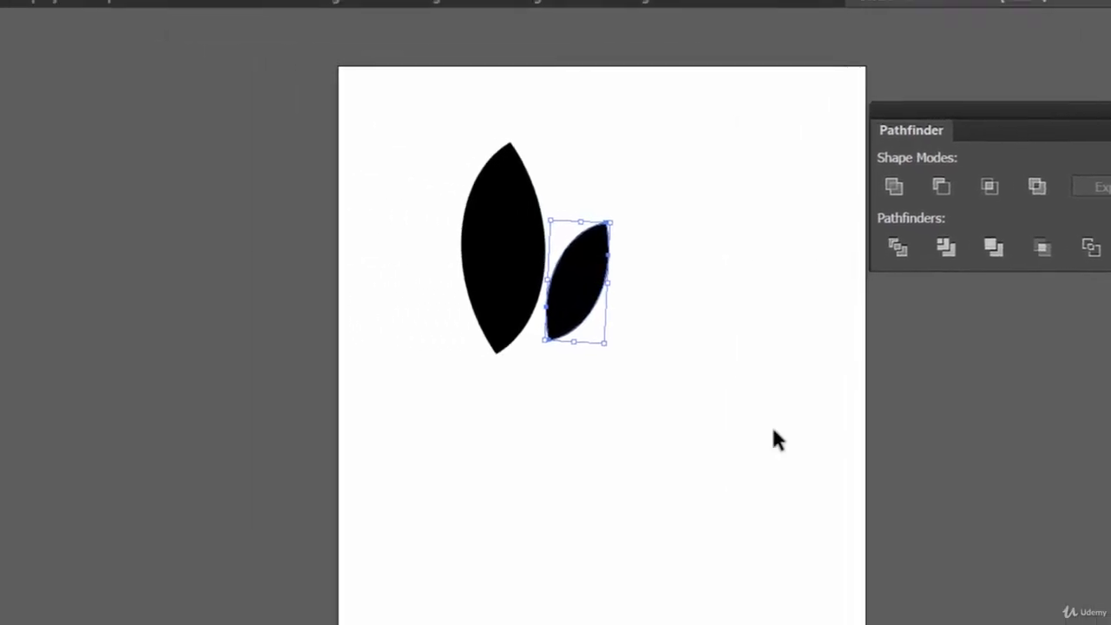
{"action": "left_click_drag", "start_coordinate": [686, 314], "coordinate": [526, 315]}
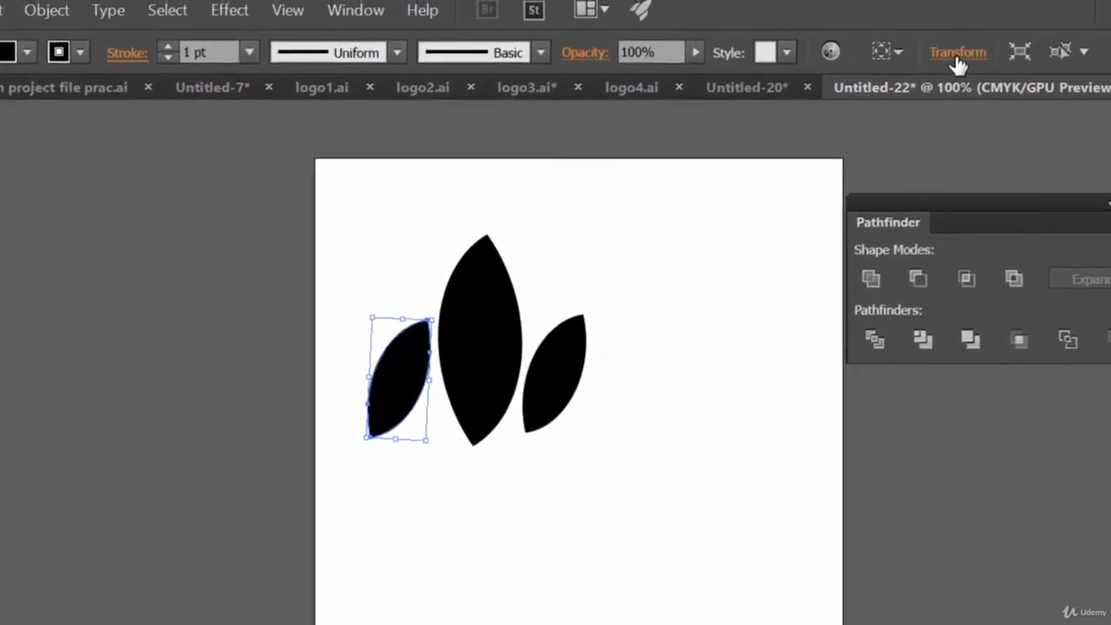
{"action": "left_click", "coordinate": [956, 59]}
{"action": "left_click", "coordinate": [815, 163]}
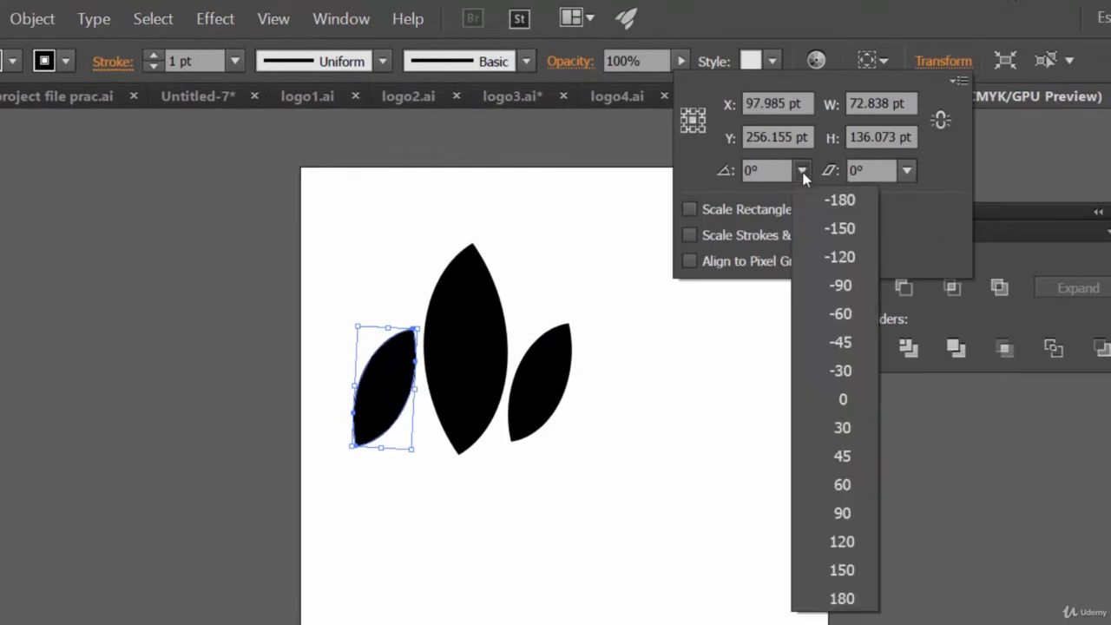
{"action": "left_click", "coordinate": [798, 174]}
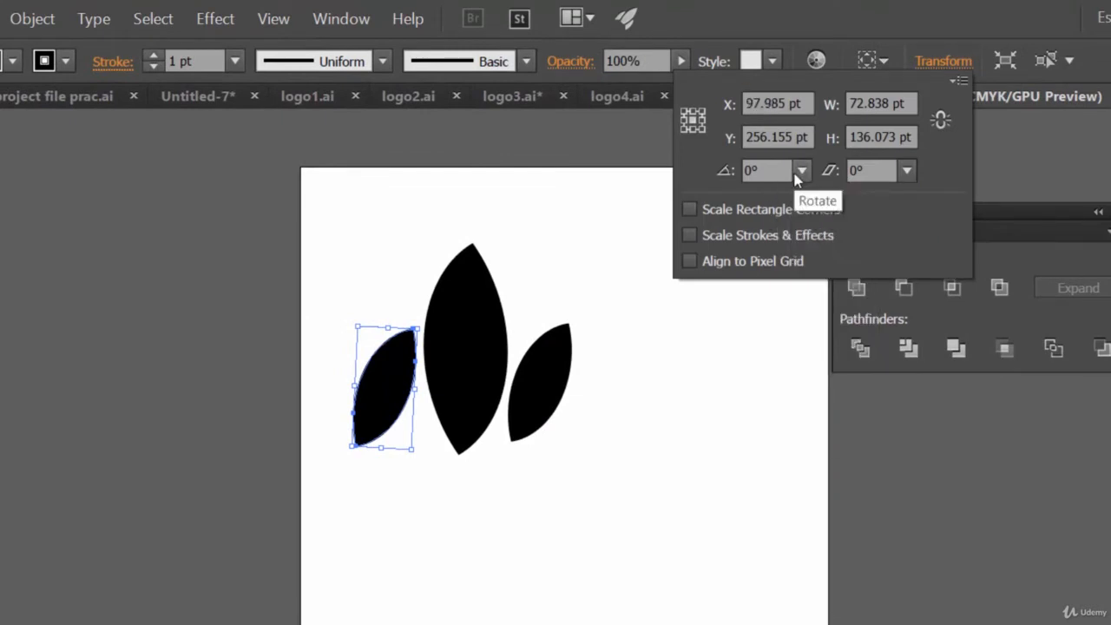
{"action": "left_click", "coordinate": [384, 377]}
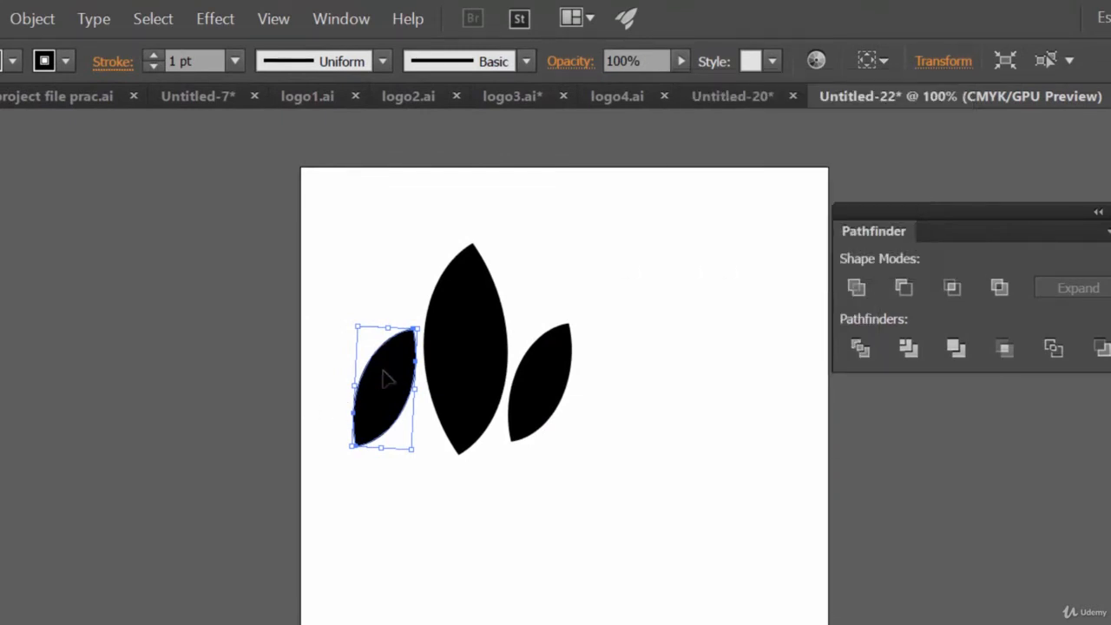
Rotate the left small leaf by about 229° so it leans outward, mirroring the right one.
{"action": "right_click", "coordinate": [385, 374]}
{"action": "mouse_move", "coordinate": [521, 615]}
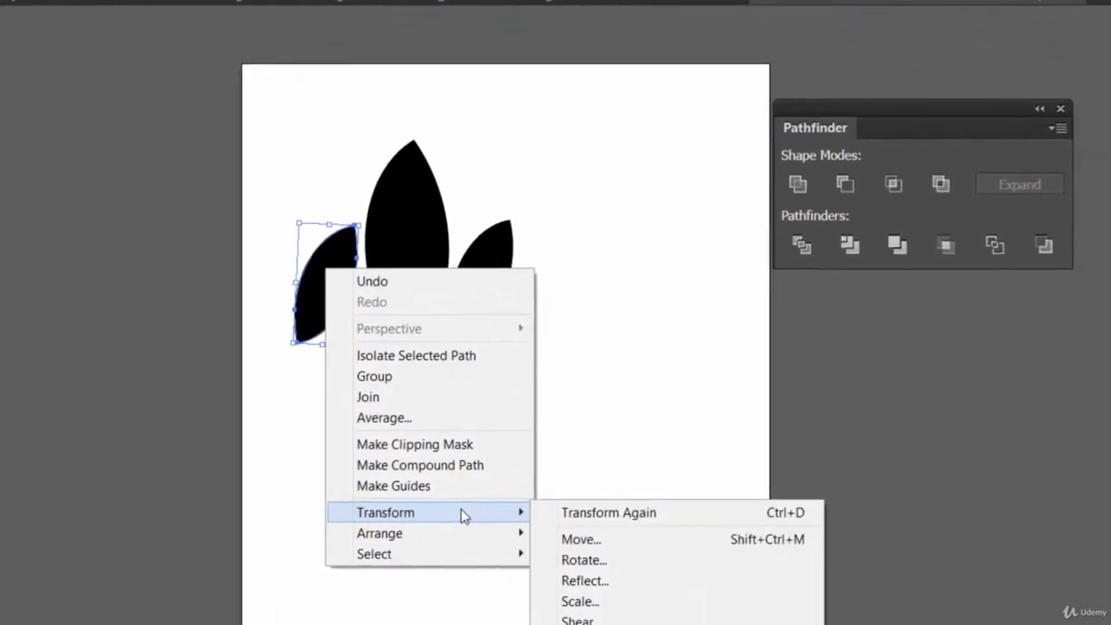
{"action": "left_click", "coordinate": [566, 507]}
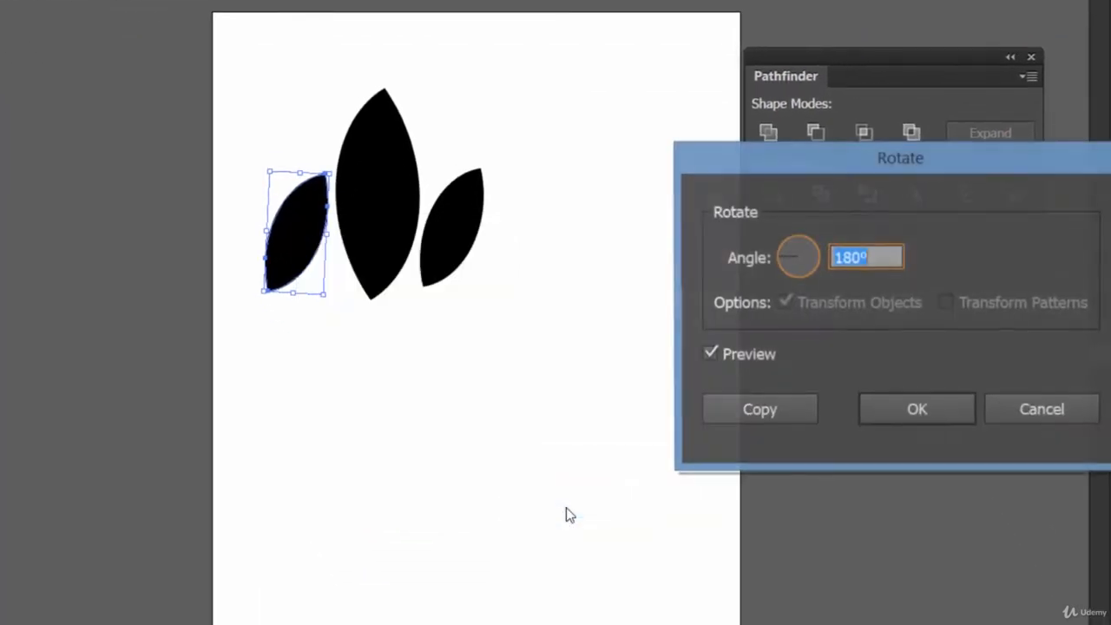
{"action": "key", "text": "Down"}
{"action": "key", "text": "Down"}
{"action": "key", "text": "Down"}
{"action": "key", "text": "Down"}
{"action": "key", "text": "Down"}
{"action": "key", "text": "Down"}
{"action": "key", "text": "Down"}
{"action": "key", "text": "Down"}
{"action": "key", "text": "Down"}
{"action": "key", "text": "Down"}
{"action": "key", "text": "Down"}
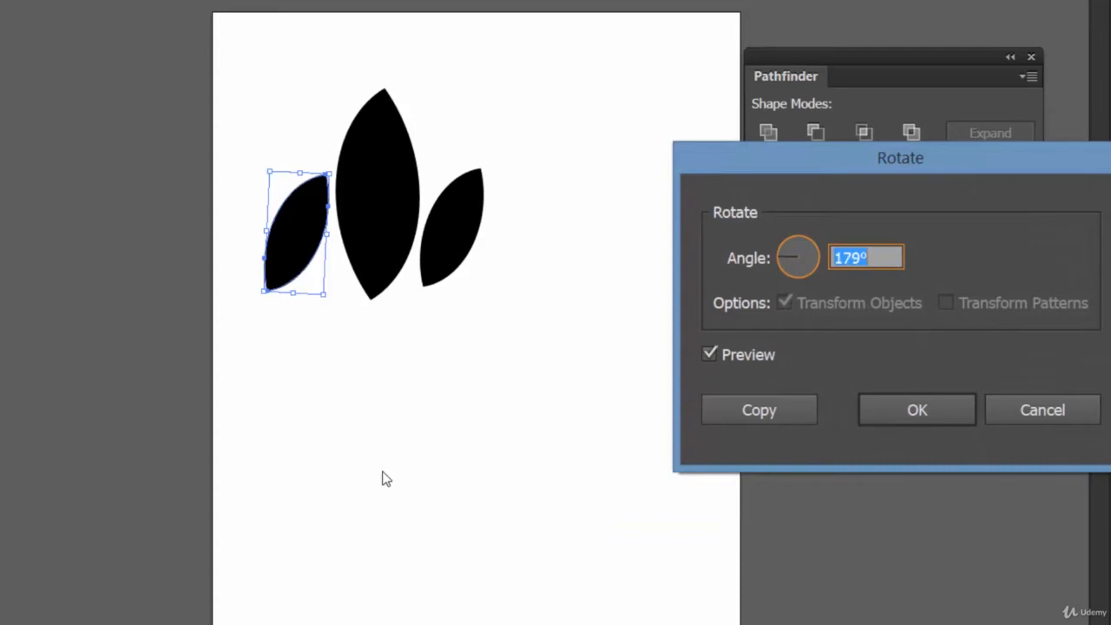
{"action": "key", "text": "Up"}
{"action": "key", "text": "Up"}
{"action": "key", "text": "Up"}
{"action": "key", "text": "Up"}
{"action": "key", "text": "Up"}
{"action": "key", "text": "Up"}
{"action": "key", "text": "Up"}
{"action": "key", "text": "Up"}
{"action": "key", "text": "Up"}
{"action": "key", "text": "Up"}
{"action": "key", "text": "Up"}
{"action": "key", "text": "Up"}
{"action": "key", "text": "Up"}
{"action": "key", "text": "Up"}
{"action": "key", "text": "Up"}
{"action": "key", "text": "Up"}
{"action": "key", "text": "Up"}
{"action": "key", "text": "Up"}
{"action": "key", "text": "Up"}
{"action": "key", "text": "Up"}
{"action": "key", "text": "Up"}
{"action": "key", "text": "Up"}
{"action": "key", "text": "Up"}
{"action": "key", "text": "Up"}
{"action": "key", "text": "Up"}
{"action": "key", "text": "Up"}
{"action": "key", "text": "Up"}
{"action": "key", "text": "Up"}
{"action": "key", "text": "Up"}
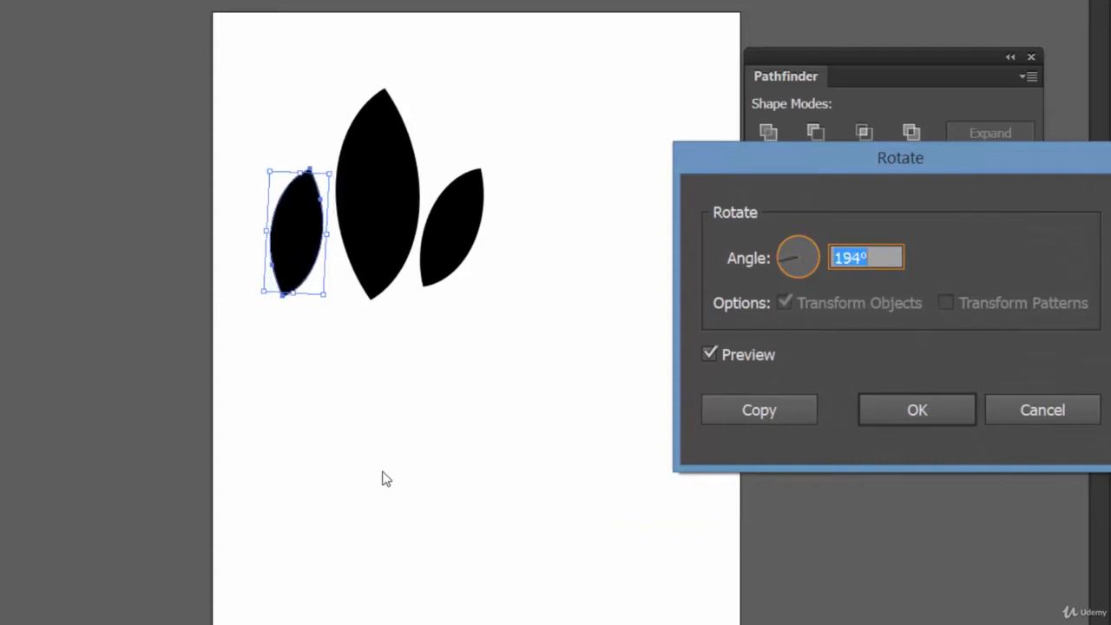
{"action": "key", "text": "Up"}
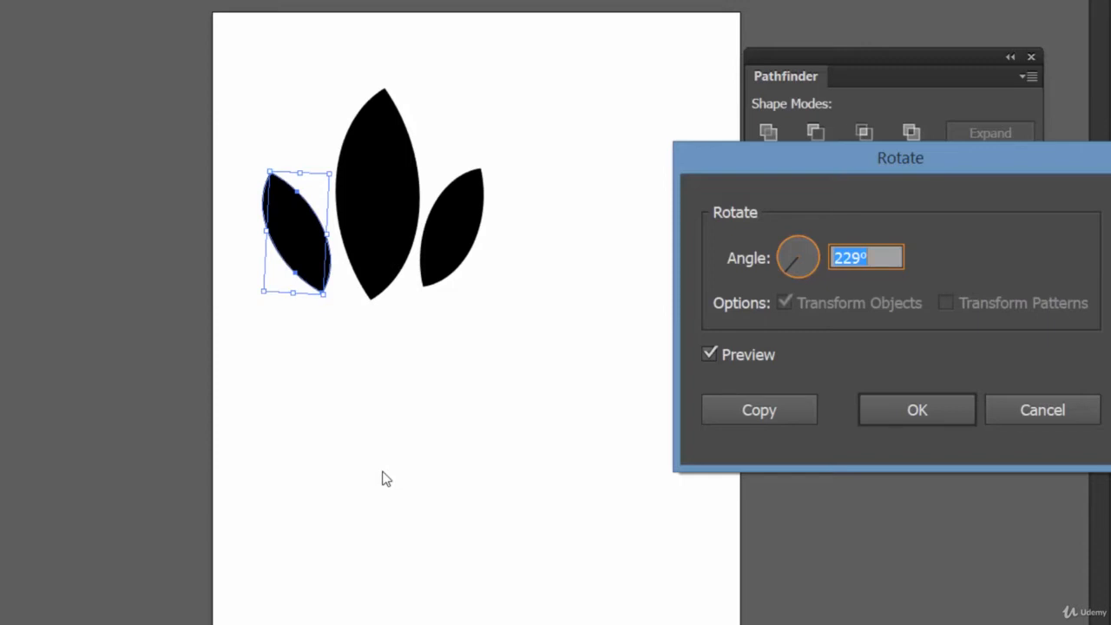
{"action": "key", "text": "Up"}
{"action": "left_click", "coordinate": [937, 415]}
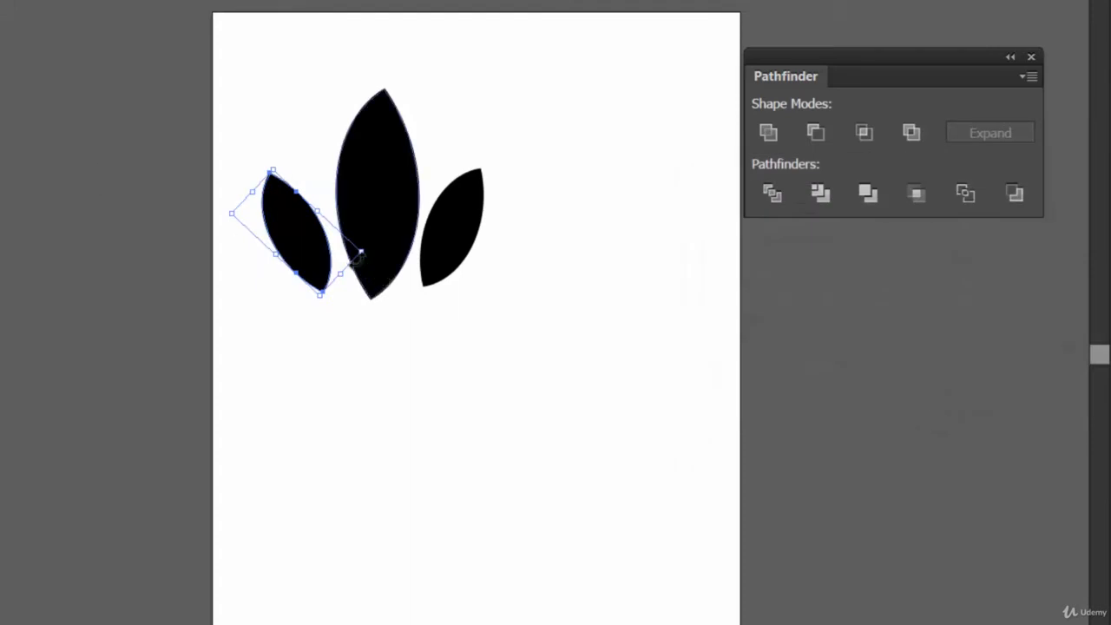
Move the left small leaf closer to the large leaf and nudge the right small leaf slightly left and down.
{"action": "left_click_drag", "start_coordinate": [290, 231], "coordinate": [305, 254]}
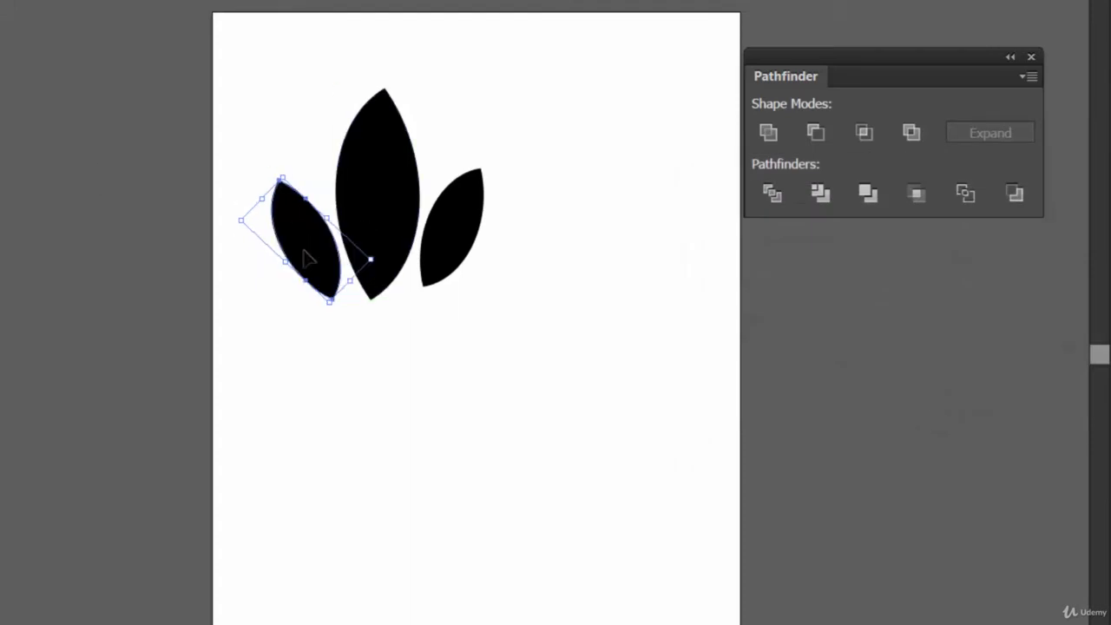
{"action": "left_click", "coordinate": [464, 233]}
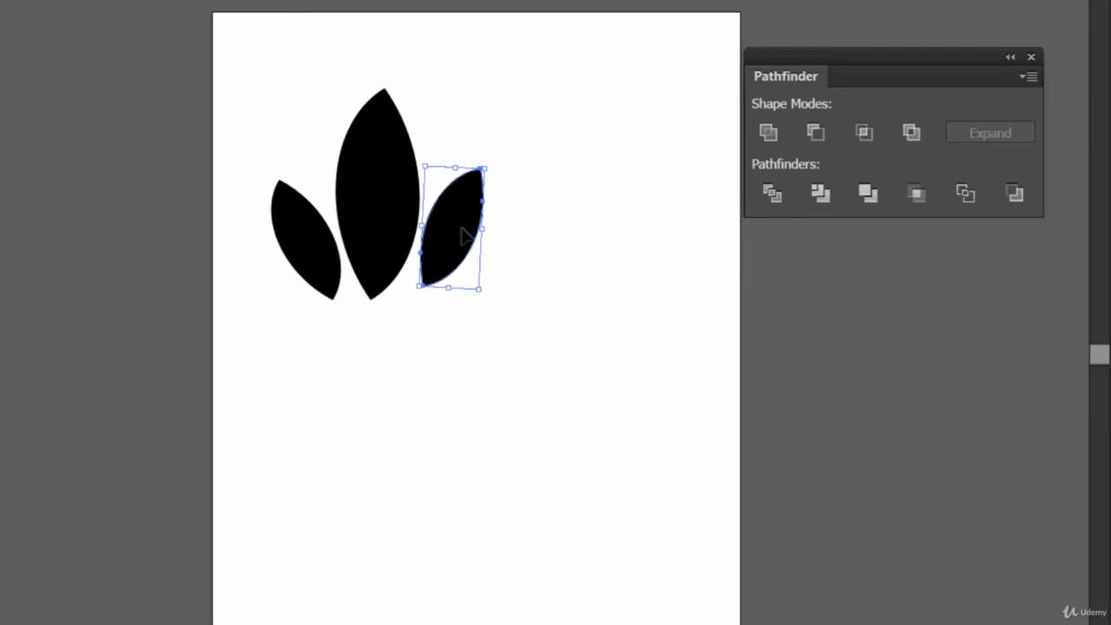
{"action": "key", "text": "Left"}
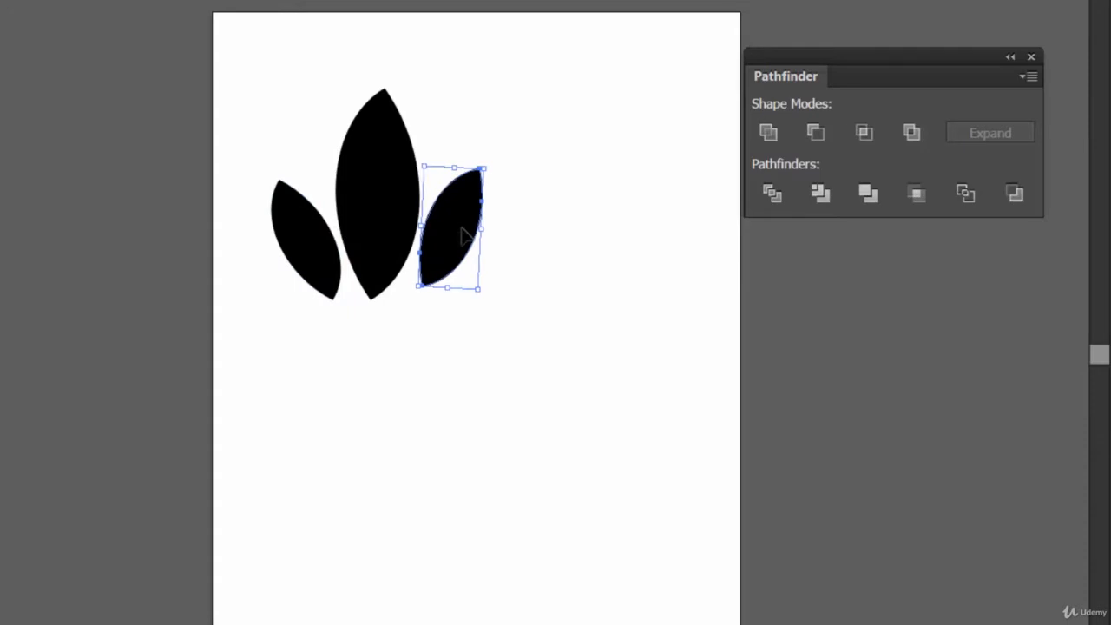
{"action": "key", "text": "Down"}
{"action": "key", "text": "Down"}
{"action": "key", "text": "Down"}
{"action": "key", "text": "Down"}
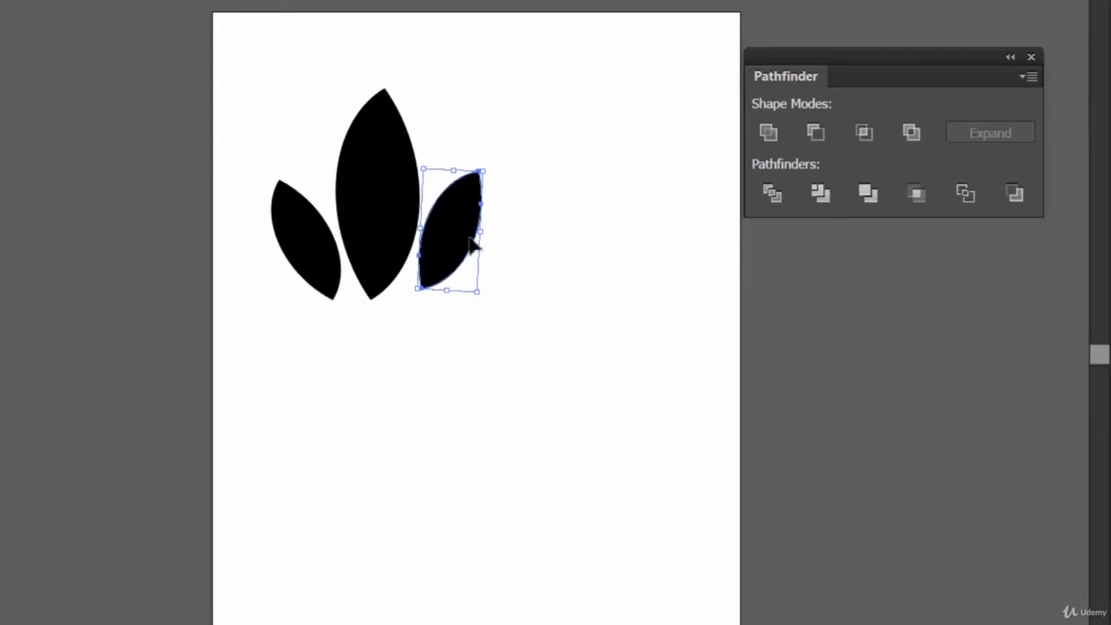
{"action": "left_click", "coordinate": [572, 271]}
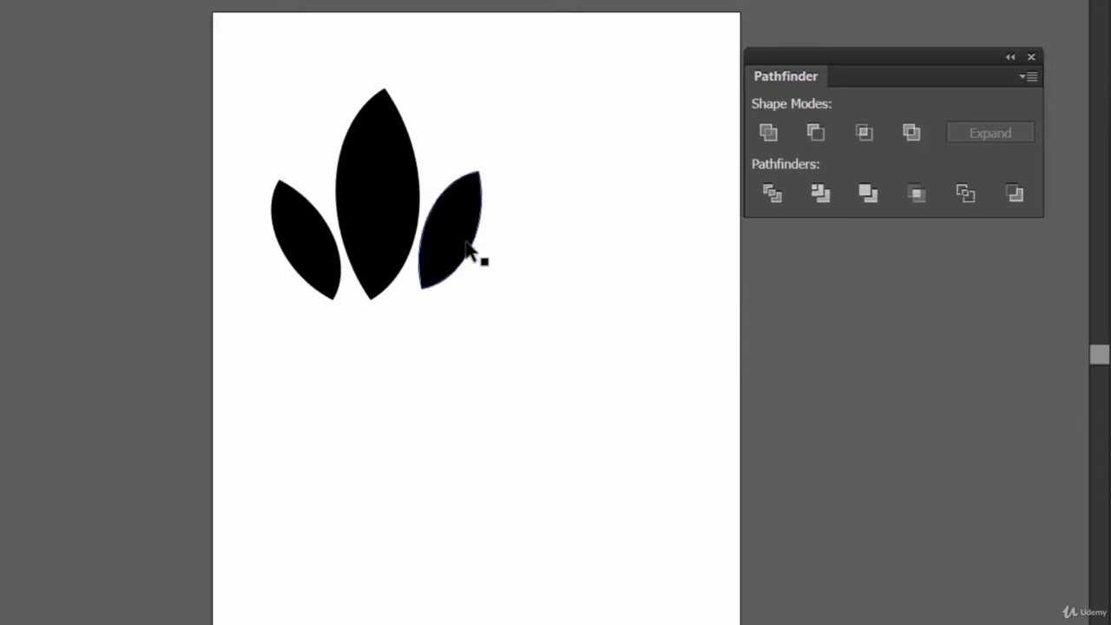
Expand the fill and stroke of the large central leaf into plain shapes.
{"action": "left_click", "coordinate": [466, 248]}
{"action": "left_click", "coordinate": [587, 282]}
{"action": "left_click", "coordinate": [373, 201]}
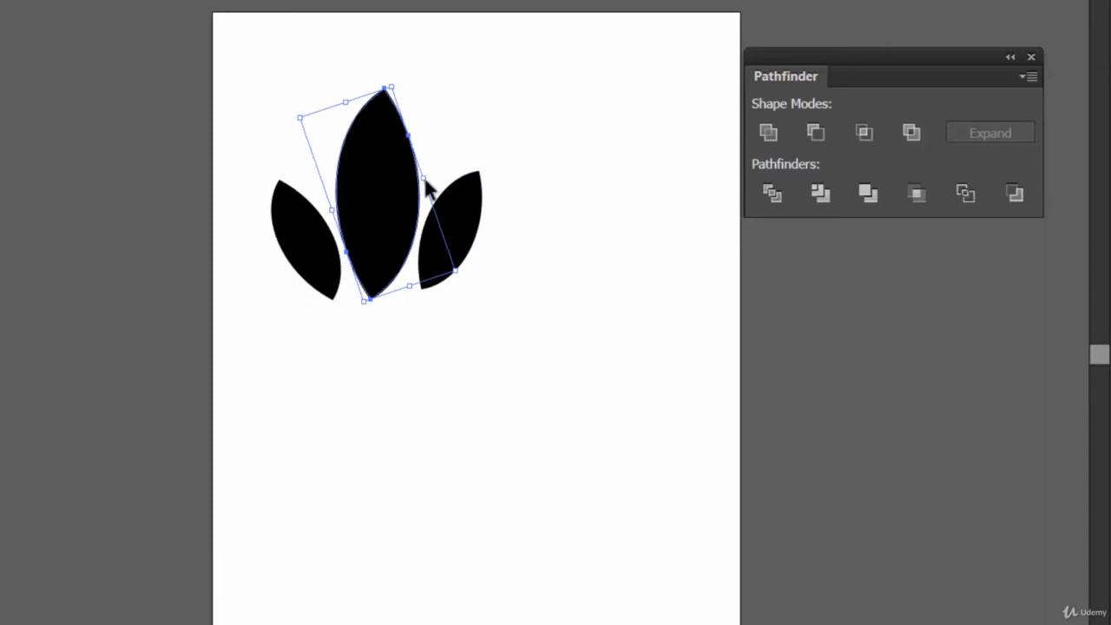
{"action": "left_click", "coordinate": [532, 171]}
{"action": "left_click", "coordinate": [363, 166]}
{"action": "left_click", "coordinate": [2, 2]}
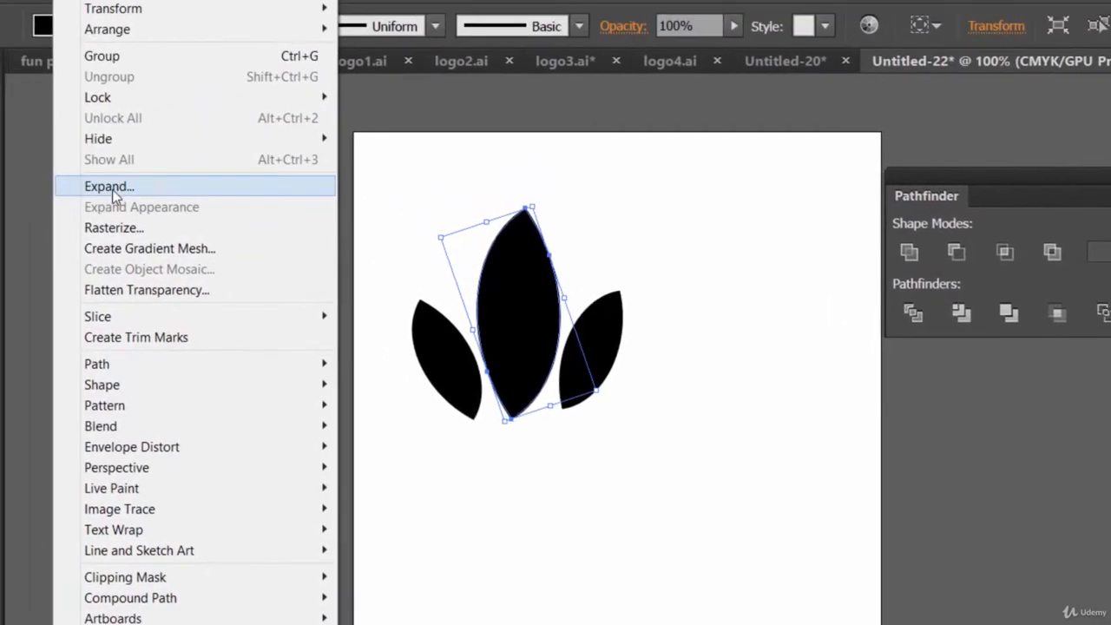
{"action": "left_click", "coordinate": [2, 78]}
{"action": "left_click", "coordinate": [707, 585]}
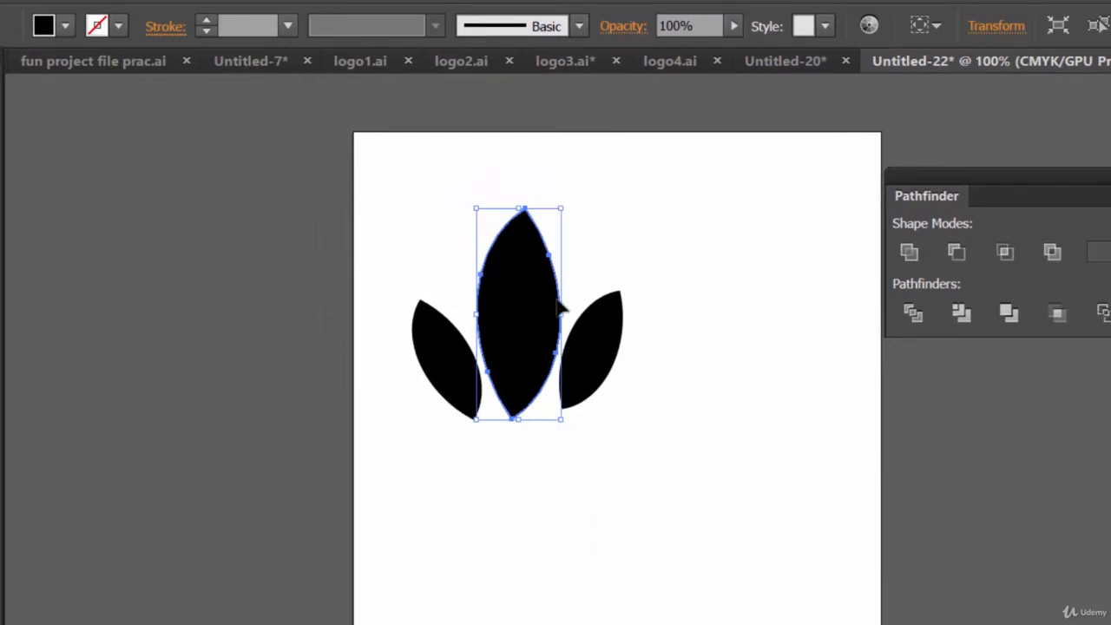
Scale the expanded central leaf down slightly and lower it so it sits between the two small leaves.
{"action": "left_click_drag", "start_coordinate": [561, 316], "coordinate": [550, 314]}
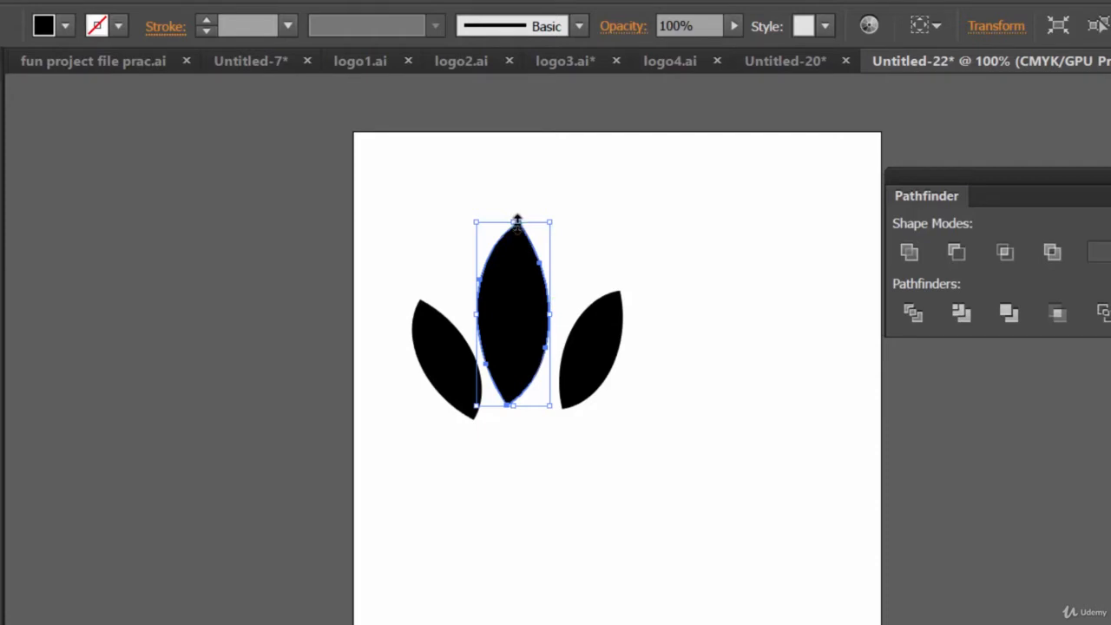
{"action": "left_click_drag", "start_coordinate": [515, 222], "coordinate": [515, 212]}
{"action": "left_click", "coordinate": [682, 265]}
{"action": "left_click_drag", "start_coordinate": [536, 322], "coordinate": [535, 338]}
Nudge the right small leaf left and slightly down, closer to the central leaf.
{"action": "left_click", "coordinate": [607, 350]}
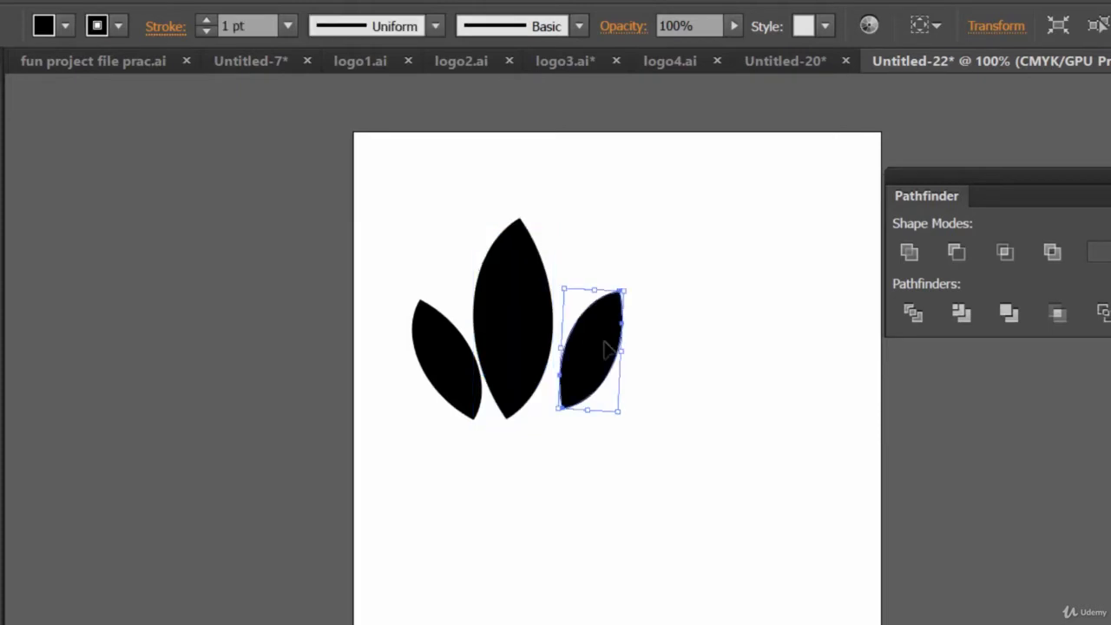
{"action": "key", "text": "Left"}
{"action": "key", "text": "Left"}
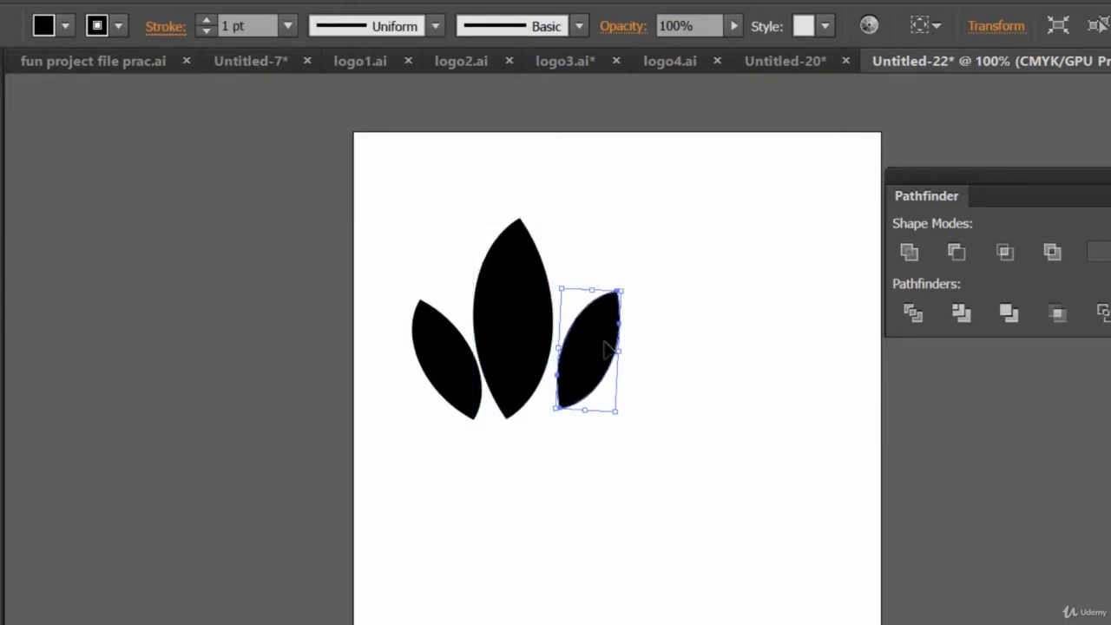
{"action": "key", "text": "Down"}
{"action": "key", "text": "Down"}
{"action": "key", "text": "Left"}
{"action": "key", "text": "Left"}
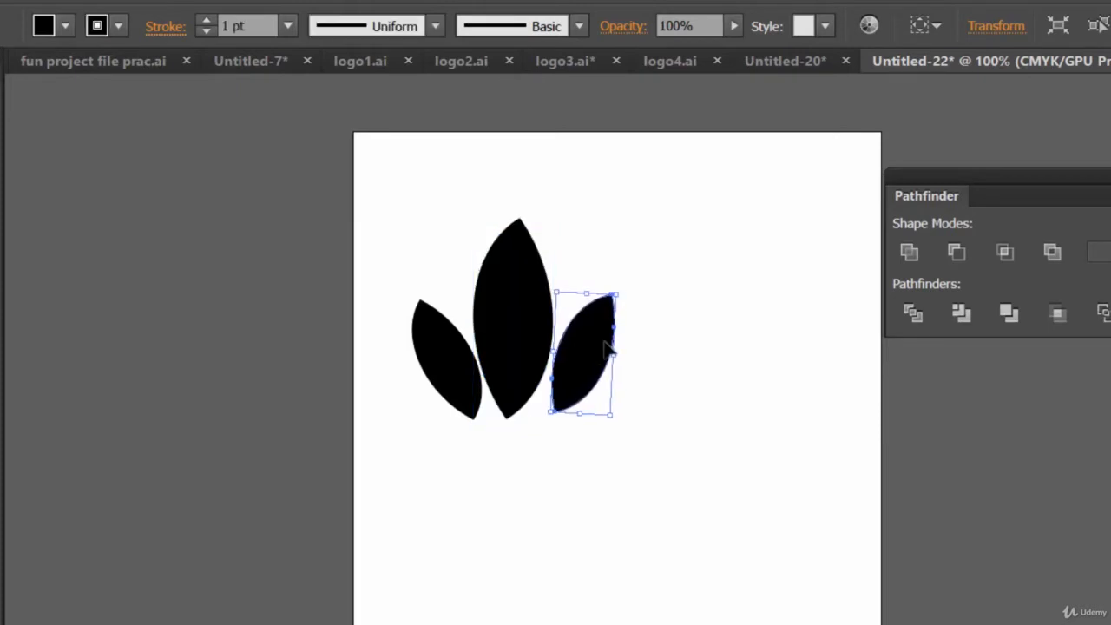
{"action": "left_click", "coordinate": [743, 340]}
Make the central leaf narrower at its full height and centre it between the small leaves.
{"action": "left_click", "coordinate": [556, 324]}
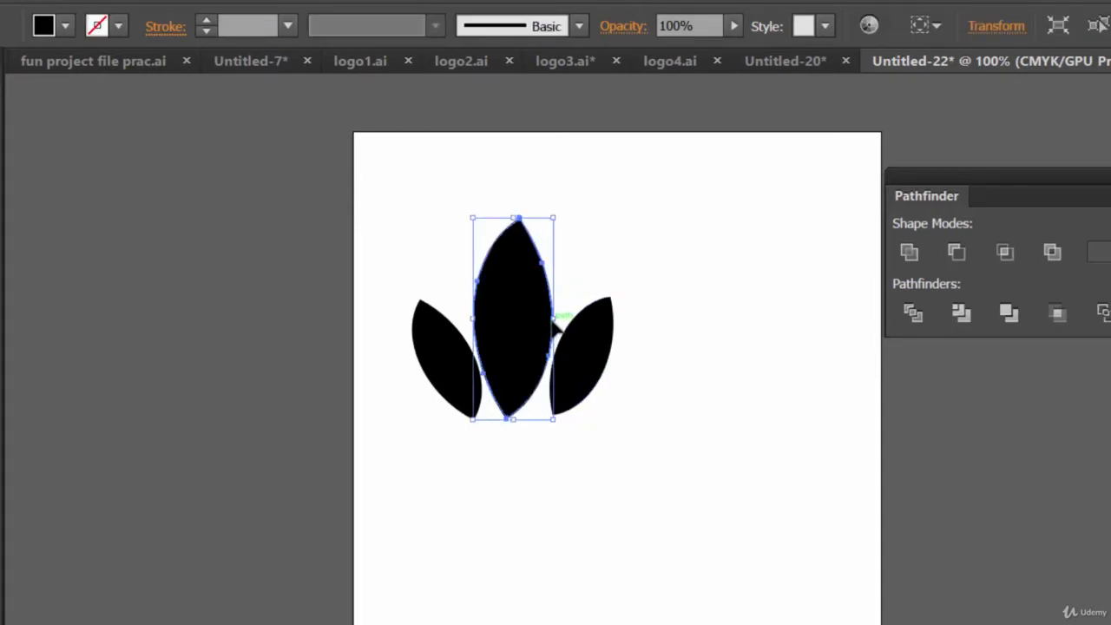
{"action": "left_click_drag", "start_coordinate": [556, 324], "coordinate": [536, 324]}
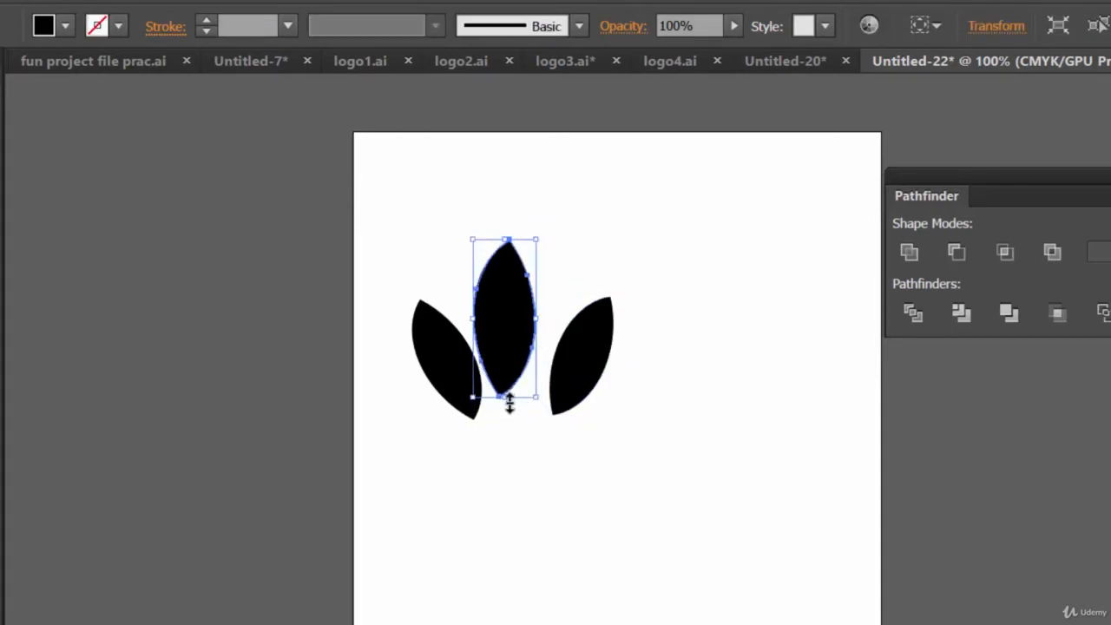
{"action": "left_click_drag", "start_coordinate": [510, 401], "coordinate": [509, 423]}
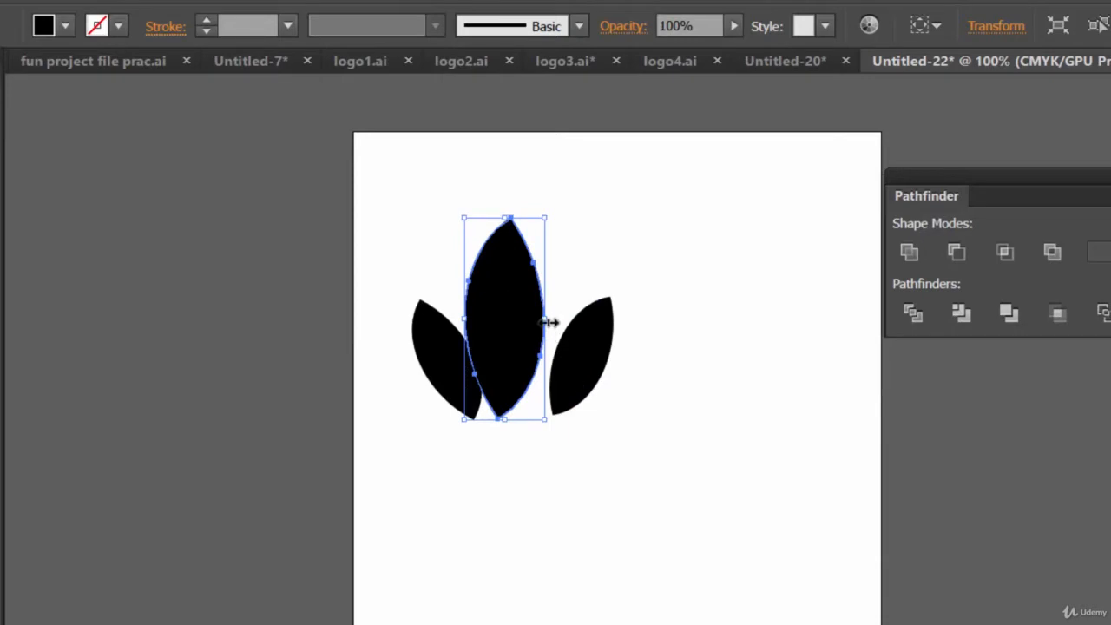
{"action": "left_click_drag", "start_coordinate": [550, 323], "coordinate": [517, 312]}
{"action": "left_click", "coordinate": [677, 398]}
Narrow the right small leaf and delete the left small leaf.
{"action": "left_click", "coordinate": [588, 350]}
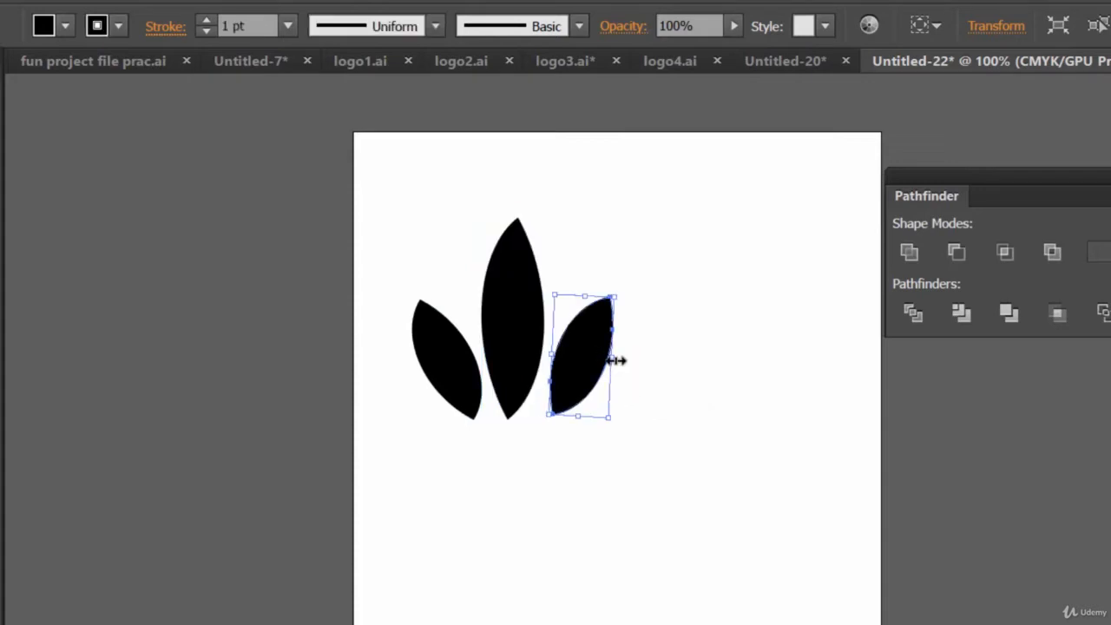
{"action": "left_click_drag", "start_coordinate": [615, 359], "coordinate": [598, 358]}
{"action": "left_click", "coordinate": [465, 380]}
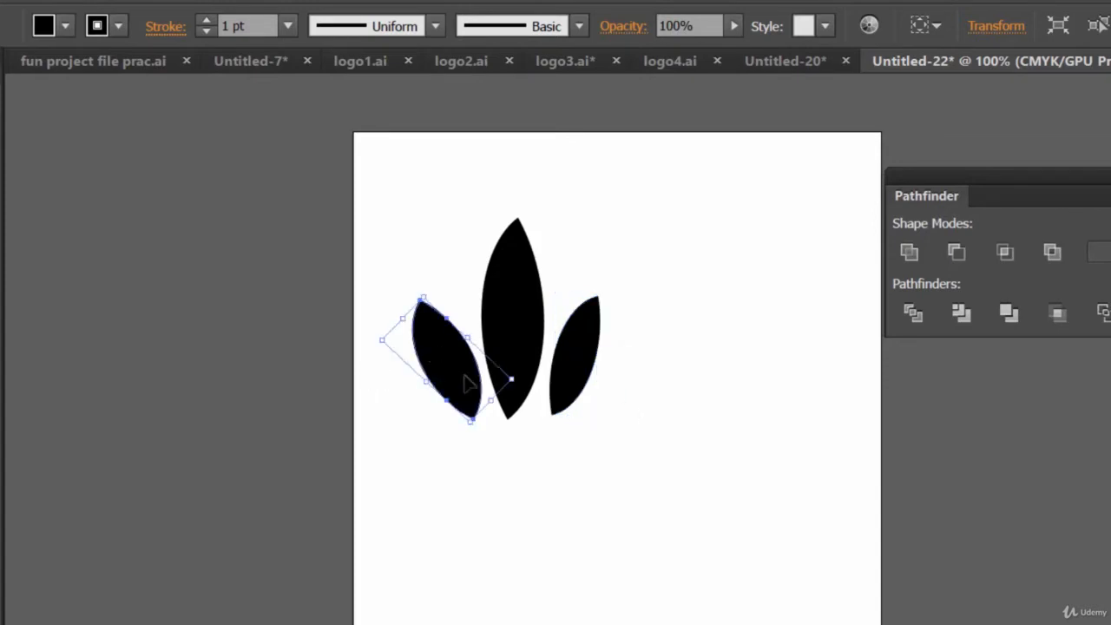
{"action": "key", "text": "Delete"}
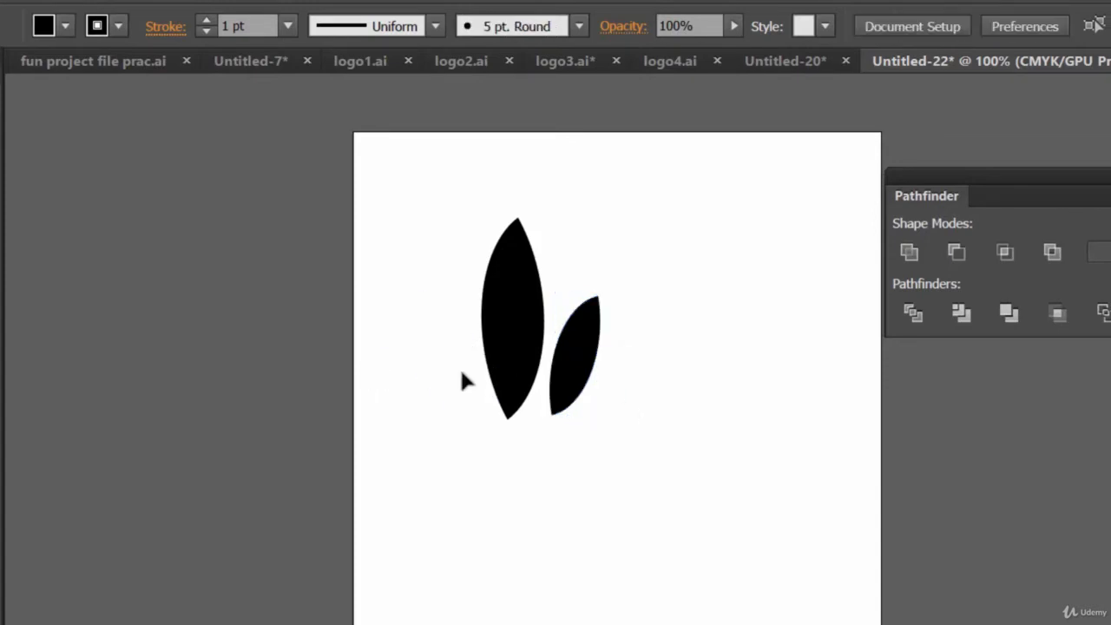
Move the narrowed right leaf closer to the central leaf, tilt it slightly further outward, and lower it a little.
{"action": "left_click", "coordinate": [590, 366]}
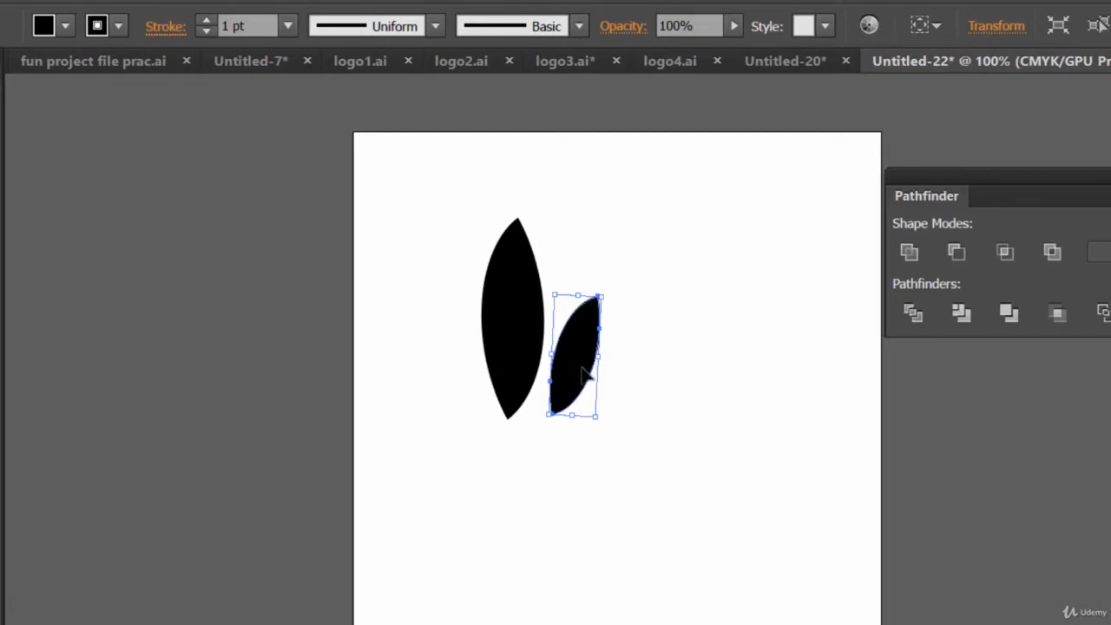
{"action": "key", "text": "shift+Left"}
{"action": "left_click_drag", "start_coordinate": [599, 305], "coordinate": [605, 298]}
{"action": "key", "text": "Down"}
{"action": "key", "text": "Down"}
{"action": "key", "text": "Down"}
{"action": "key", "text": "Down"}
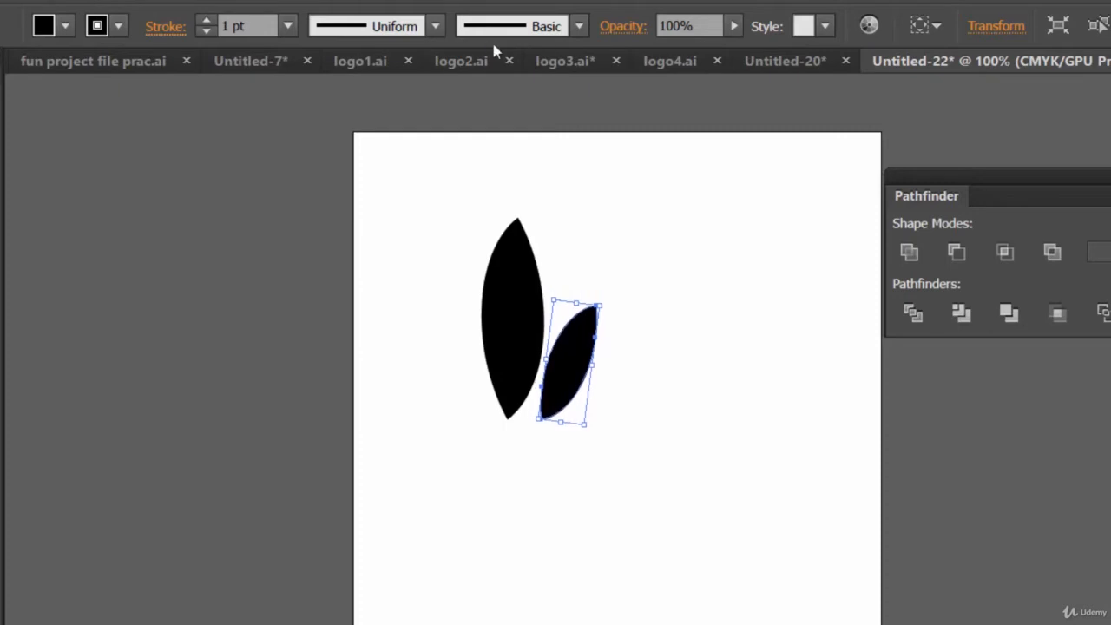
{"action": "key", "text": "Up"}
Copy the right small leaf to the other side of the central leaf and rotate the copy by 230°.
{"action": "left_click_drag", "start_coordinate": [566, 379], "coordinate": [460, 386]}
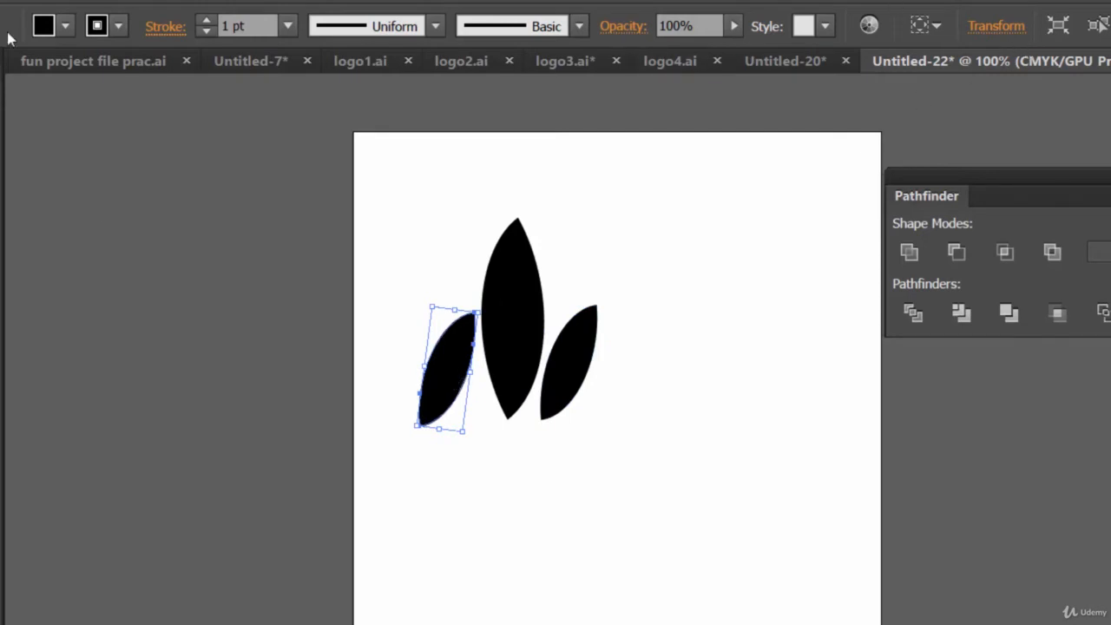
{"action": "right_click", "coordinate": [450, 349]}
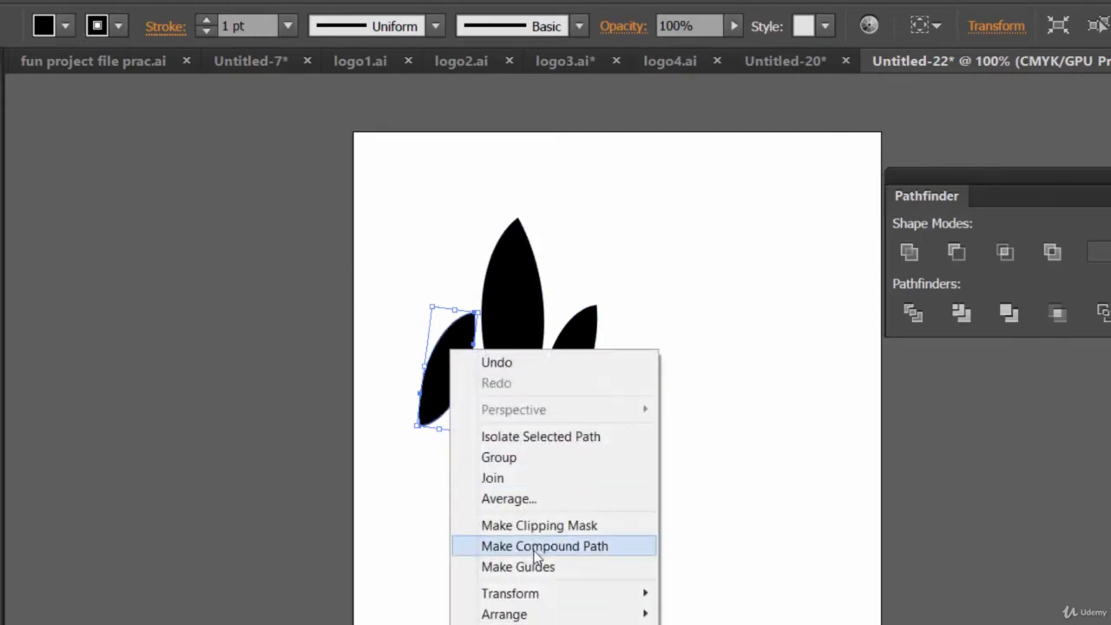
{"action": "mouse_move", "coordinate": [536, 599]}
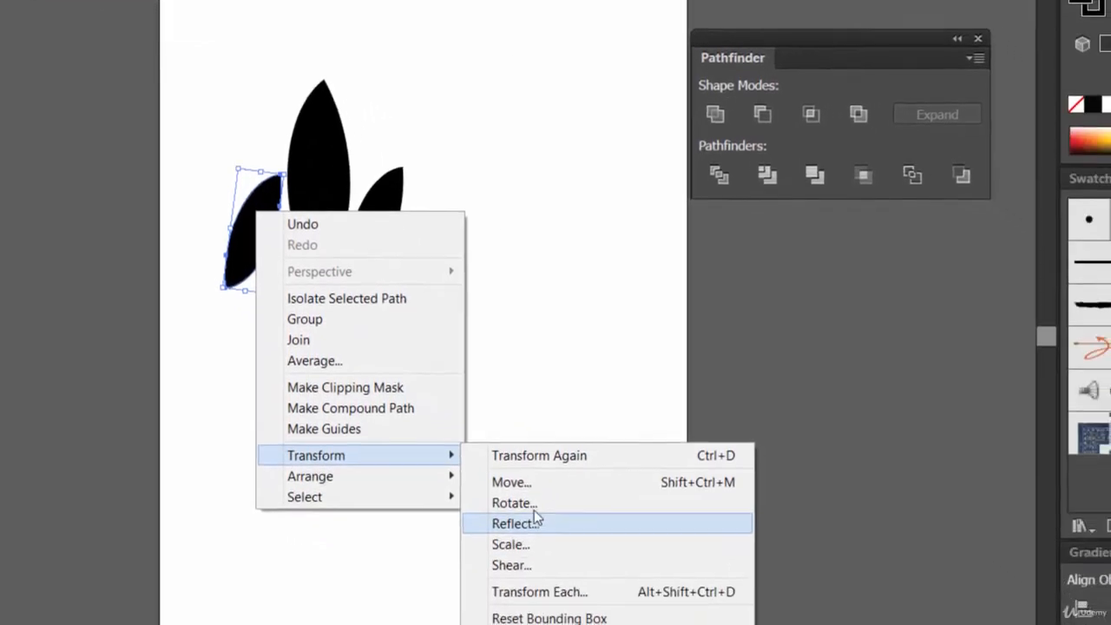
{"action": "left_click", "coordinate": [517, 503]}
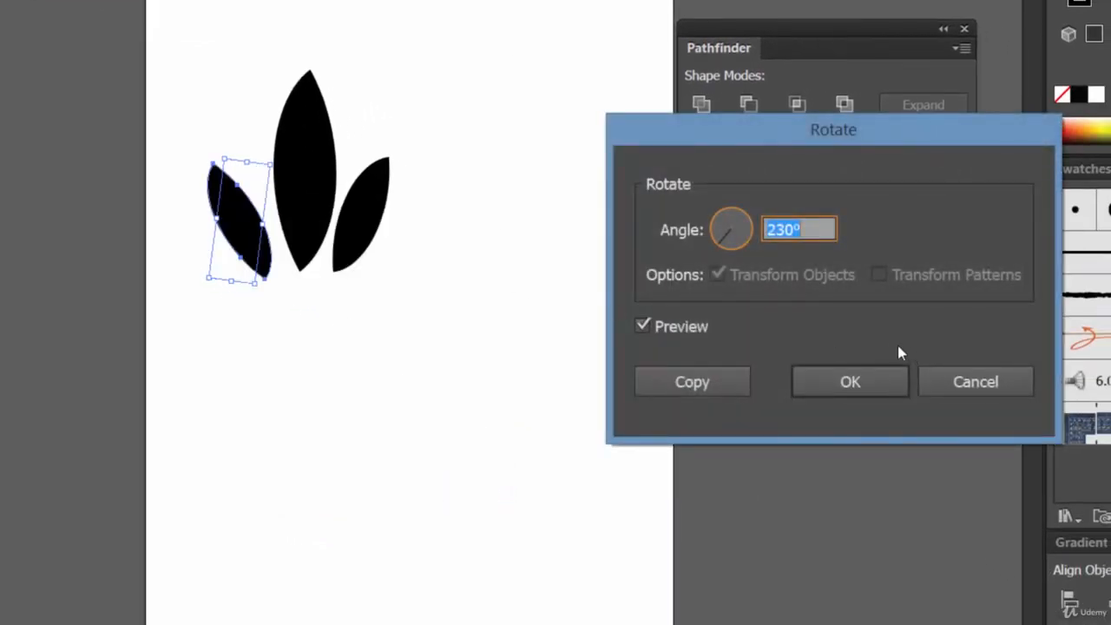
{"action": "left_click", "coordinate": [880, 385]}
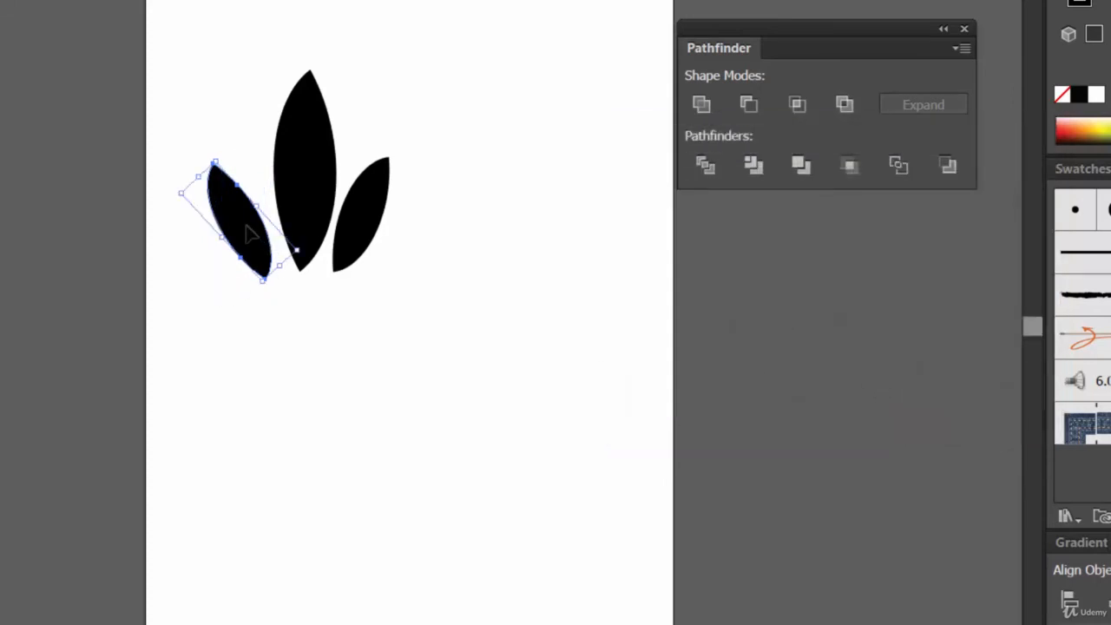
Nudge the left small leaf right until it sits close beside the central leaf.
{"action": "key", "text": "Right"}
{"action": "key", "text": "Right"}
{"action": "key", "text": "Right"}
{"action": "key", "text": "Right"}
{"action": "key", "text": "Right"}
{"action": "key", "text": "Right"}
{"action": "key", "text": "Right"}
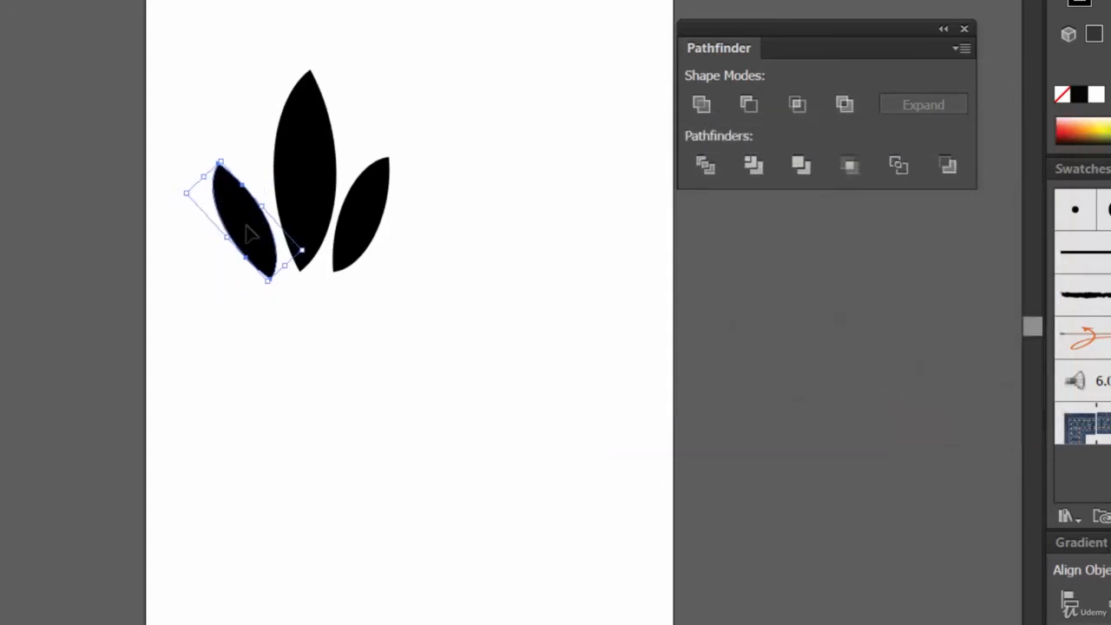
{"action": "key", "text": "Right"}
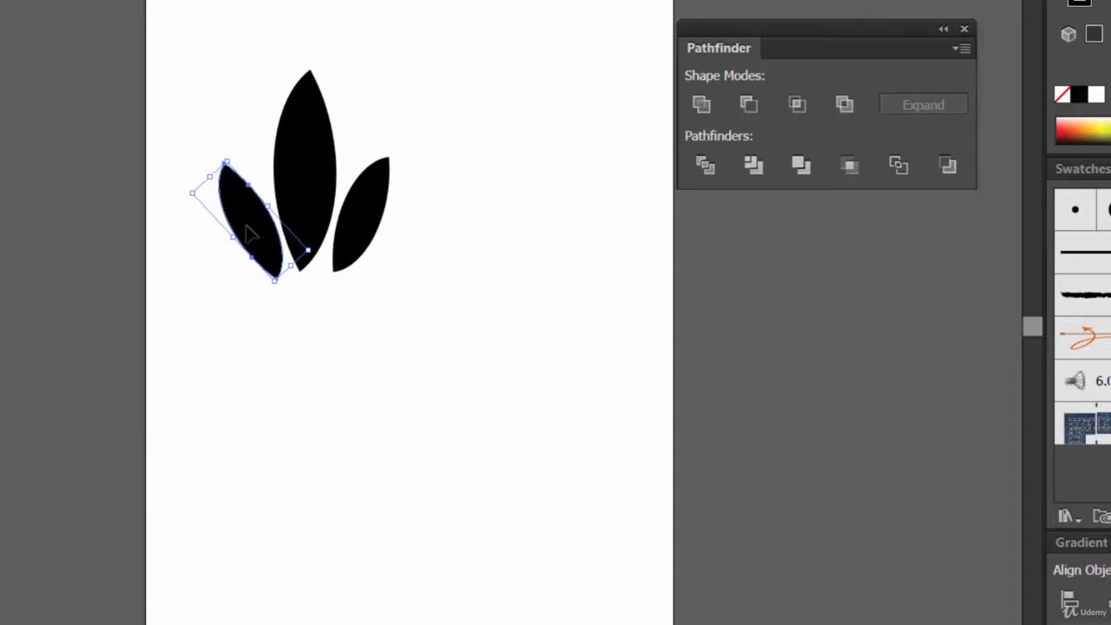
{"action": "left_click", "coordinate": [469, 343]}
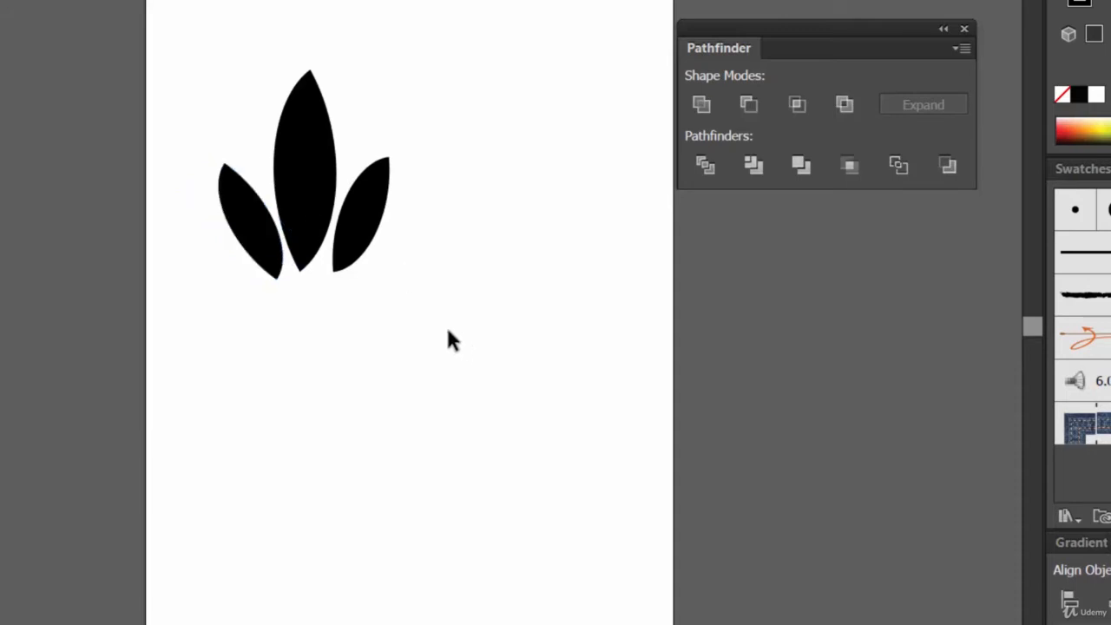
Nudge the left small leaf up and slightly left to line it up with the right one.
{"action": "left_click", "coordinate": [265, 263]}
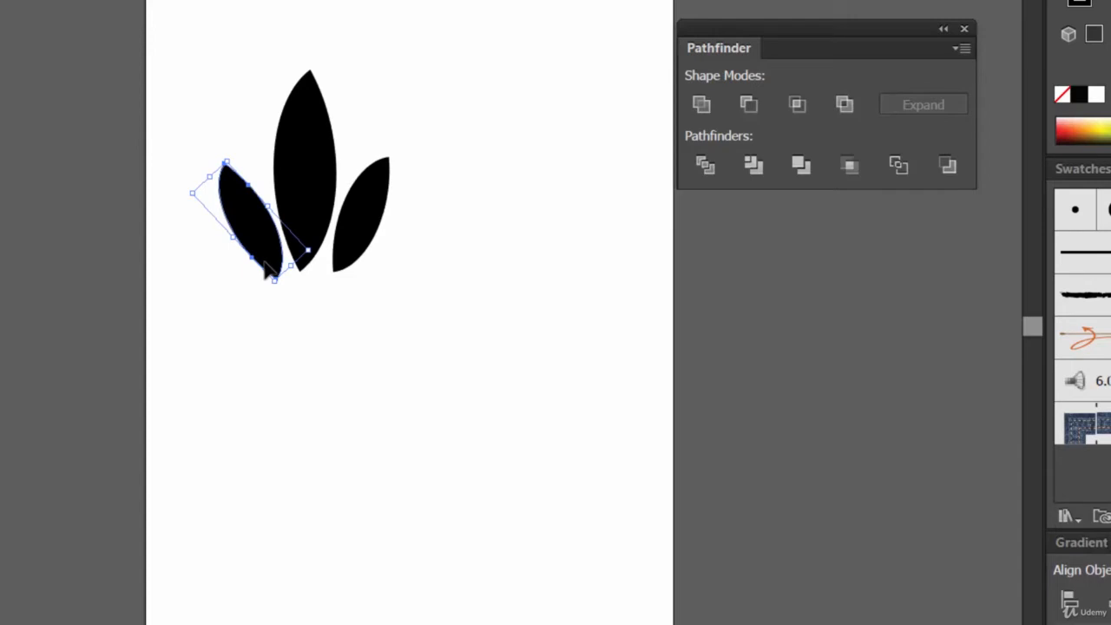
{"action": "key", "text": "Up"}
{"action": "key", "text": "Up"}
{"action": "key", "text": "Up"}
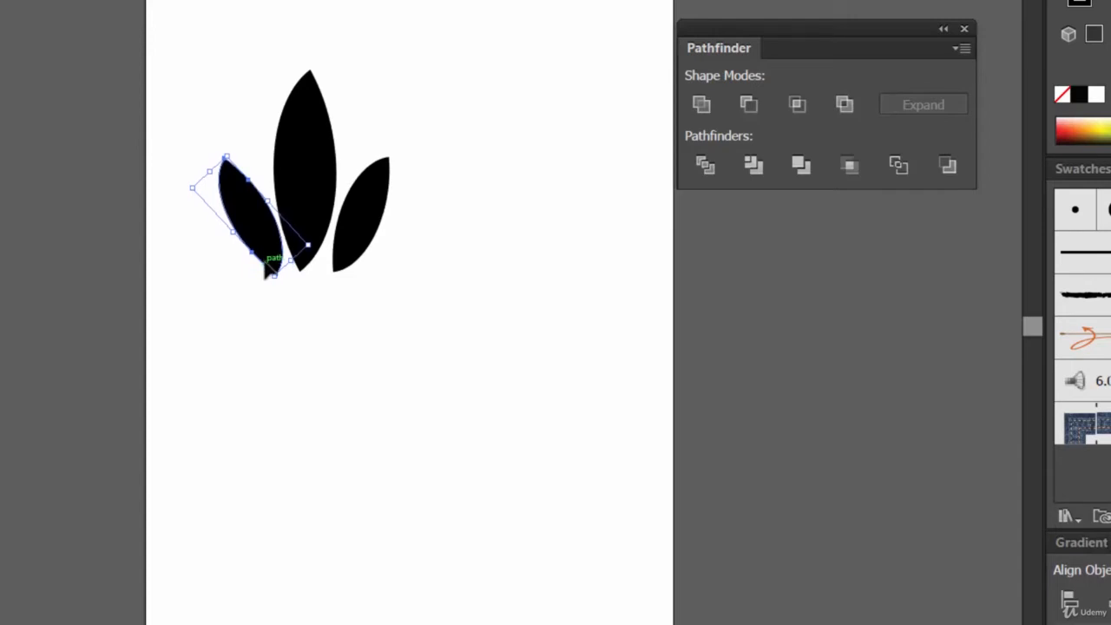
{"action": "key", "text": "Left"}
{"action": "key", "text": "Left"}
{"action": "key", "text": "Left"}
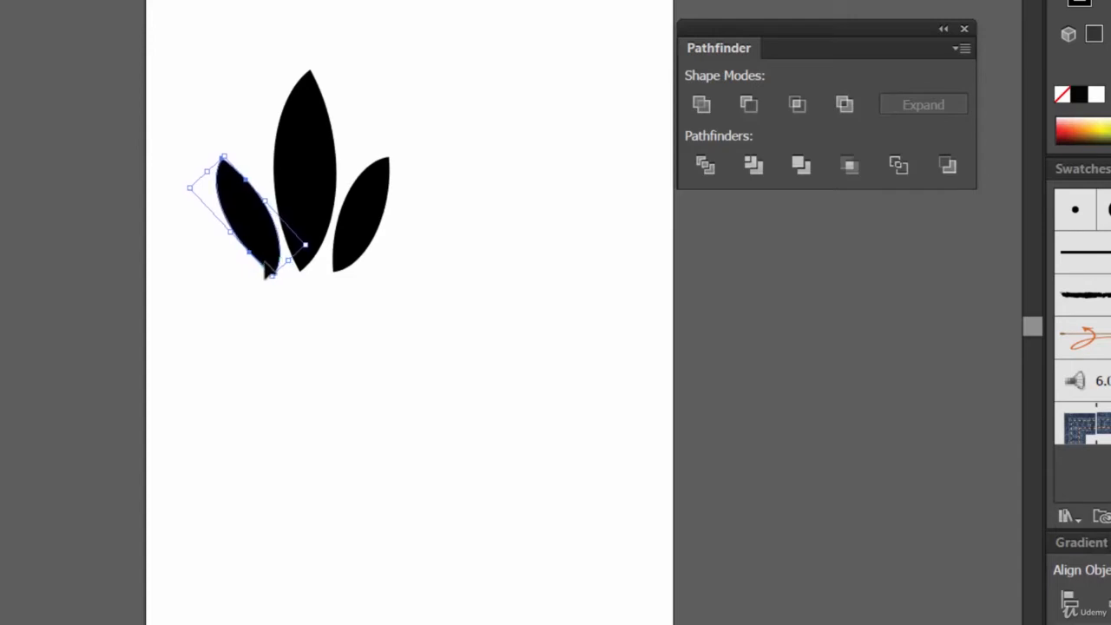
{"action": "left_click", "coordinate": [528, 332]}
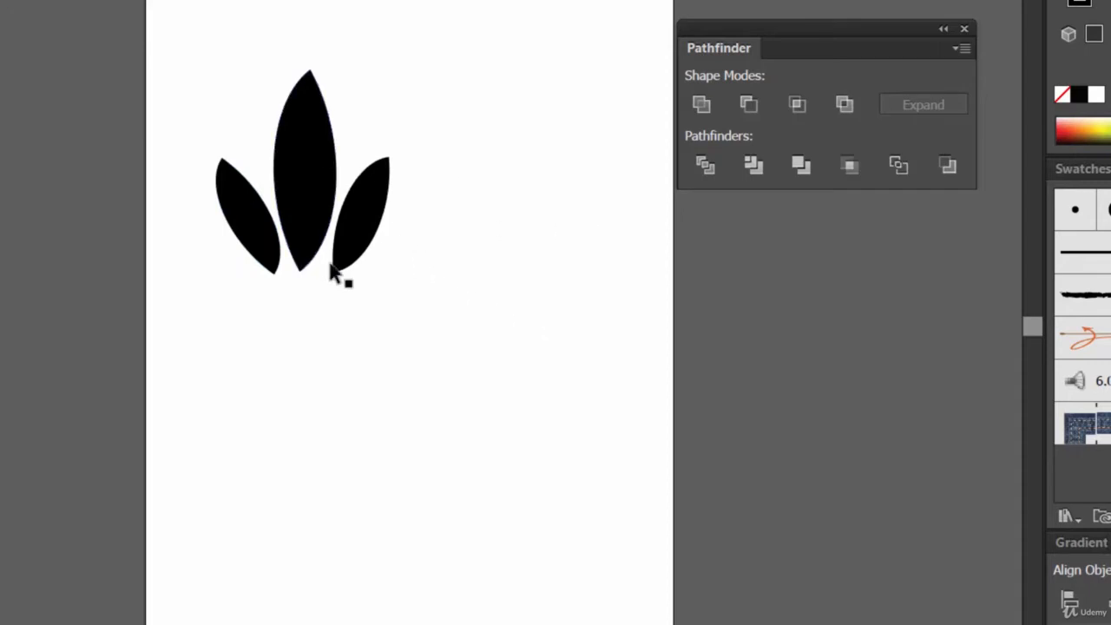
Rotate the right small leaf slightly further outward and move its base closer to the central leaf.
{"action": "left_click", "coordinate": [379, 227]}
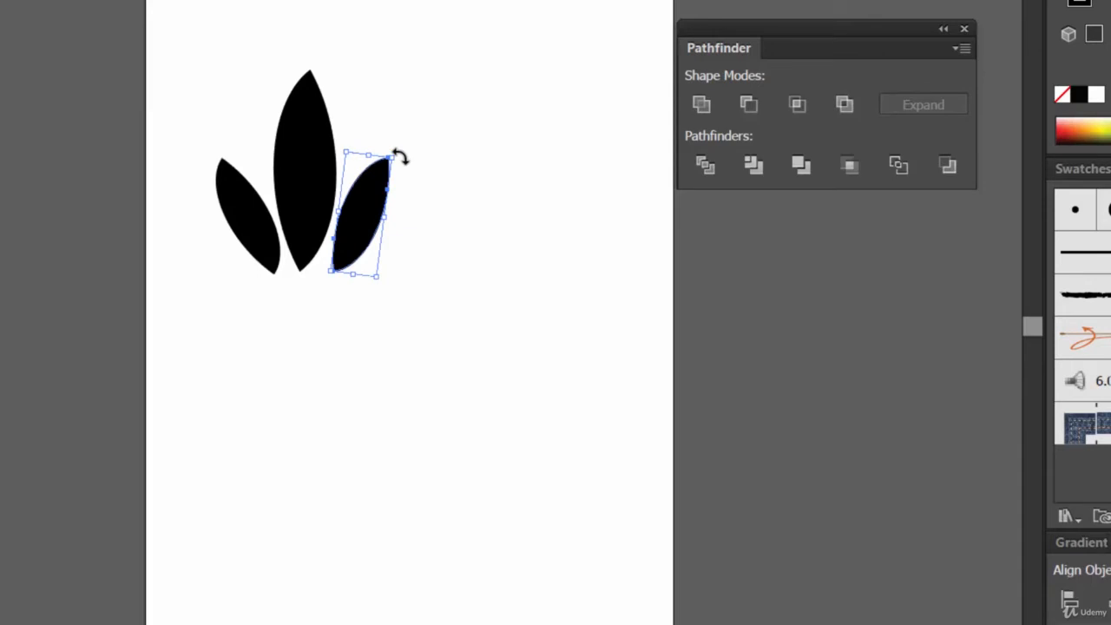
{"action": "left_click_drag", "start_coordinate": [400, 156], "coordinate": [410, 169]}
{"action": "key", "text": "ctrl+plus"}
{"action": "key", "text": "ctrl+plus"}
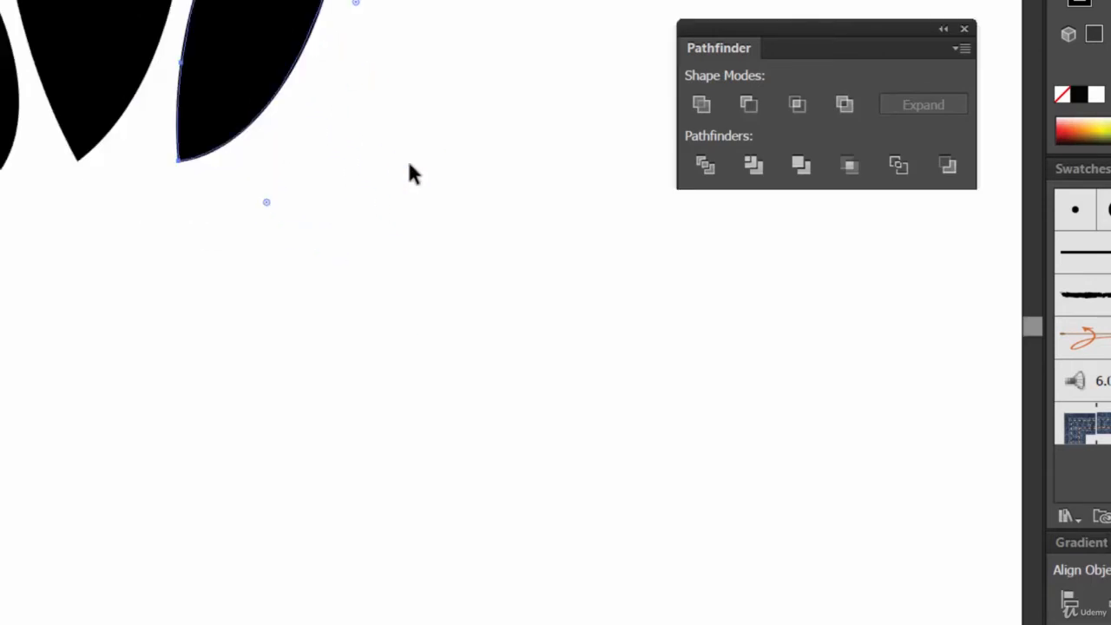
{"action": "left_click_drag", "start_coordinate": [164, 32], "coordinate": [313, 436]}
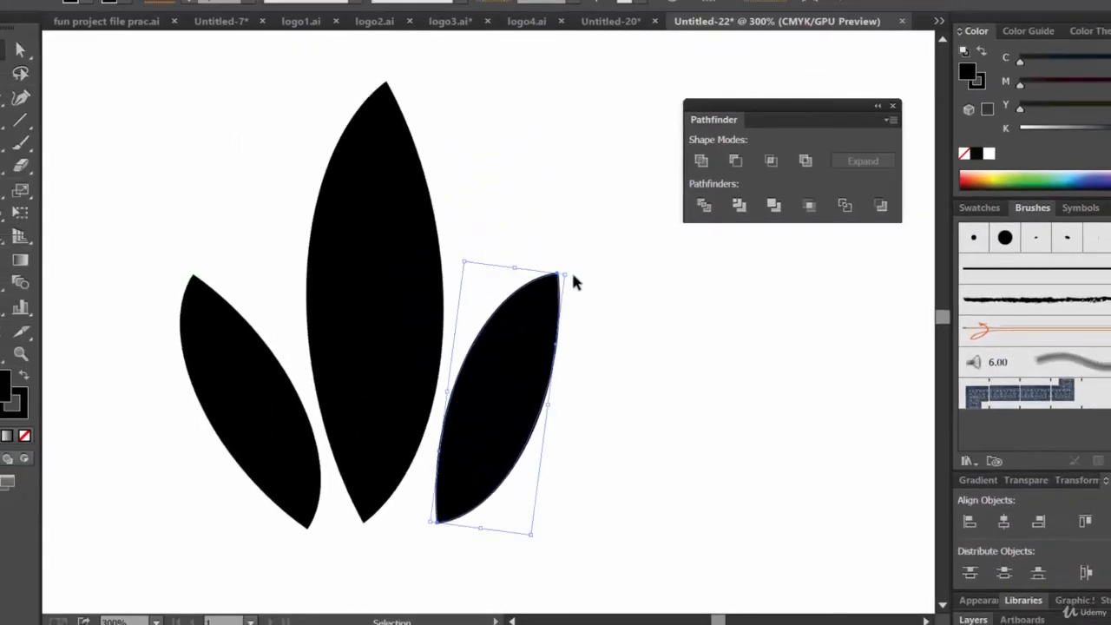
{"action": "left_click_drag", "start_coordinate": [571, 271], "coordinate": [582, 278]}
{"action": "left_click_drag", "start_coordinate": [523, 365], "coordinate": [513, 370]}
{"action": "left_click_drag", "start_coordinate": [513, 370], "coordinate": [519, 375]}
Tilt the left small leaf slightly further outward to match the right one.
{"action": "left_click", "coordinate": [203, 296]}
{"action": "left_click_drag", "start_coordinate": [119, 342], "coordinate": [122, 347]}
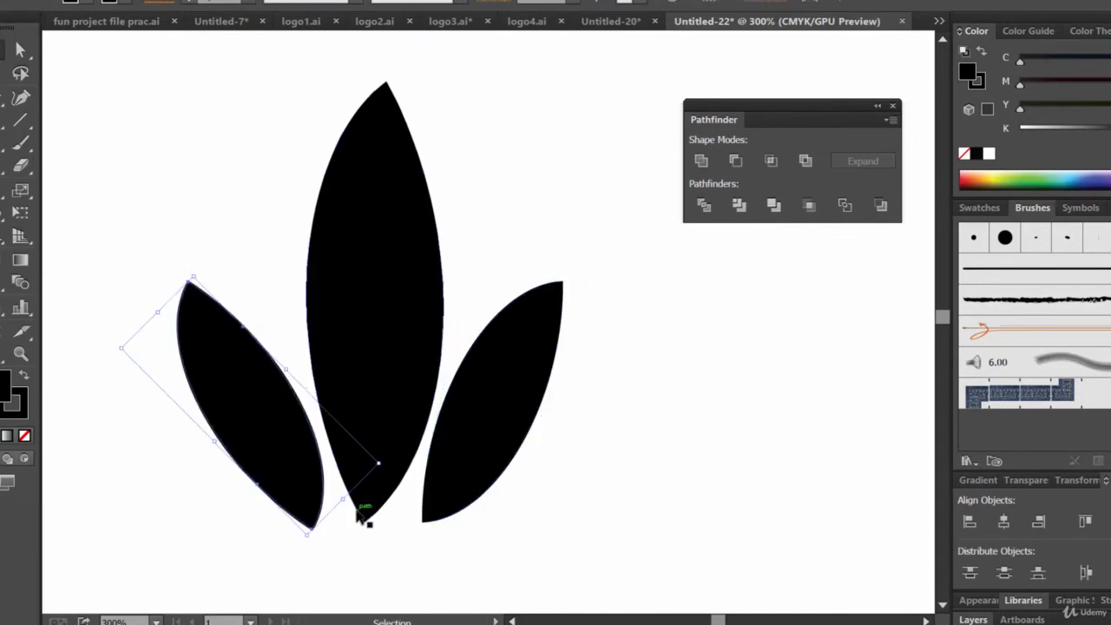
{"action": "left_click", "coordinate": [591, 448]}
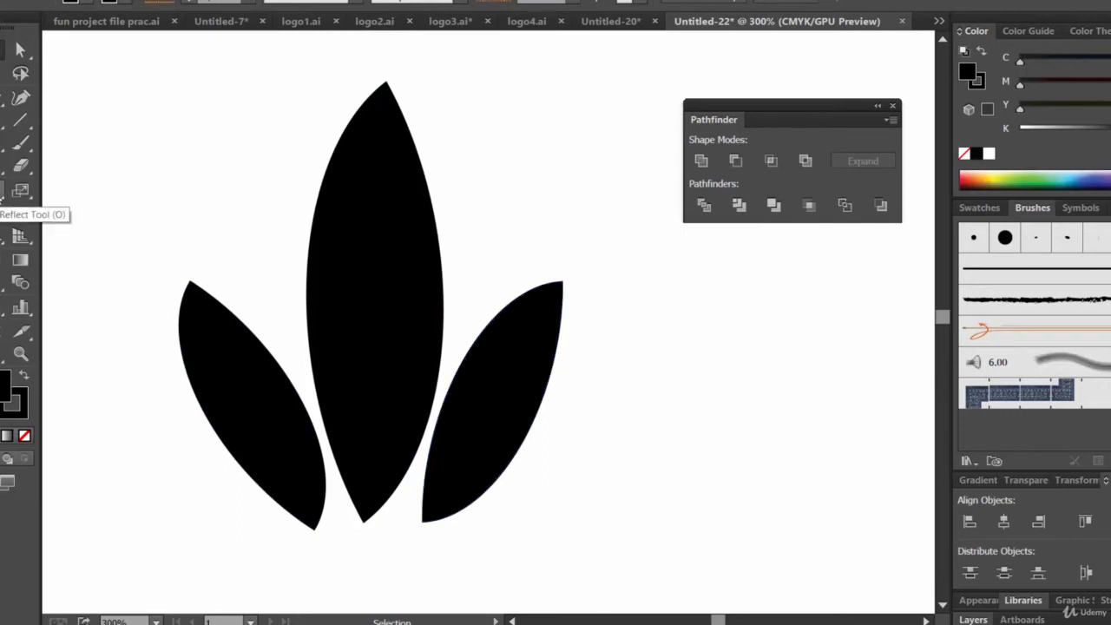
{"action": "left_click", "coordinate": [21, 189]}
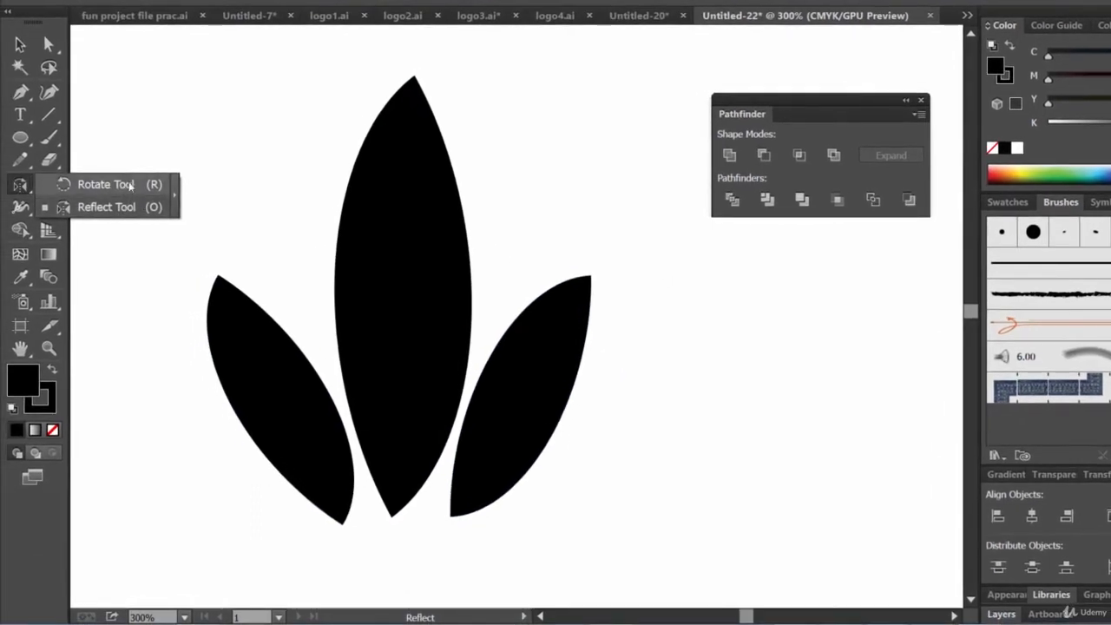
{"action": "left_click", "coordinate": [129, 185]}
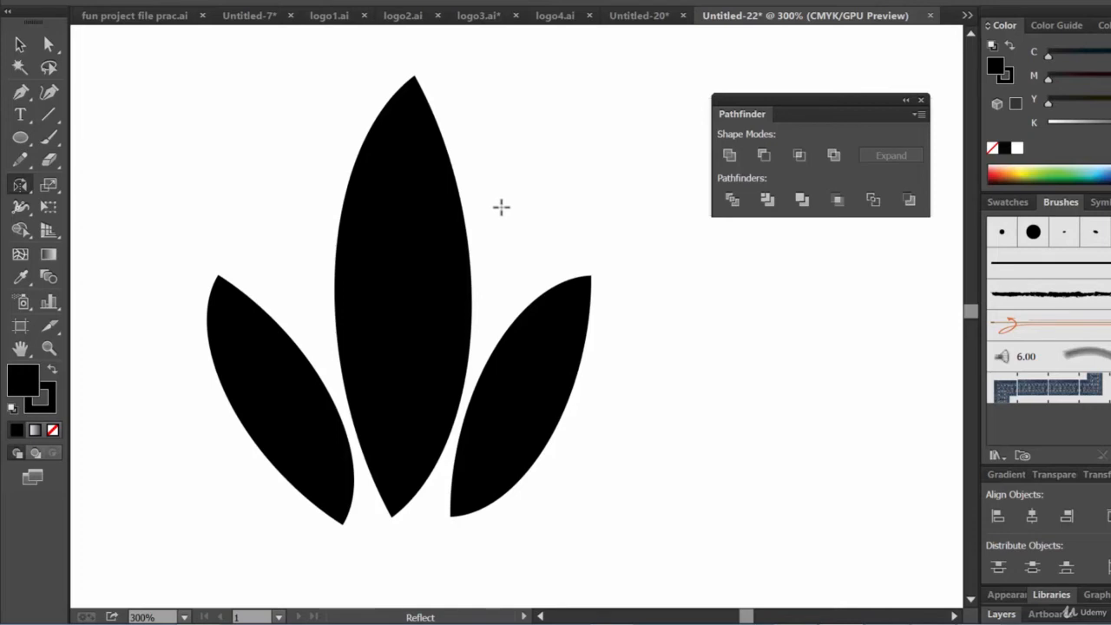
{"action": "left_click", "coordinate": [20, 45]}
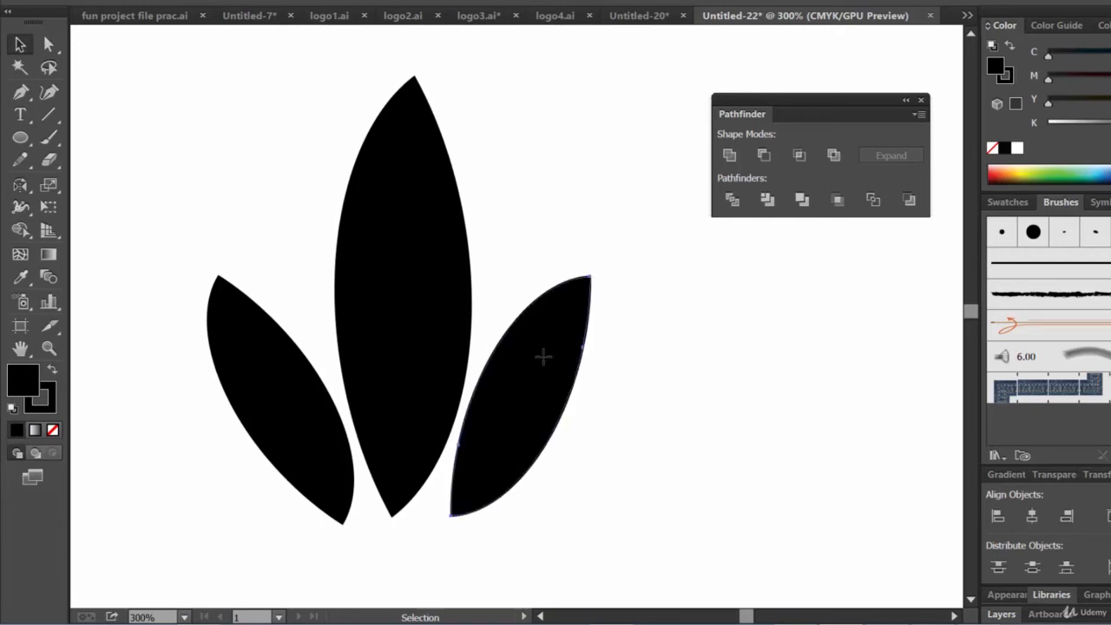
Fill the large central leaf with dark green.
{"action": "left_click", "coordinate": [543, 355]}
{"action": "left_click", "coordinate": [645, 372]}
{"action": "left_click", "coordinate": [419, 265]}
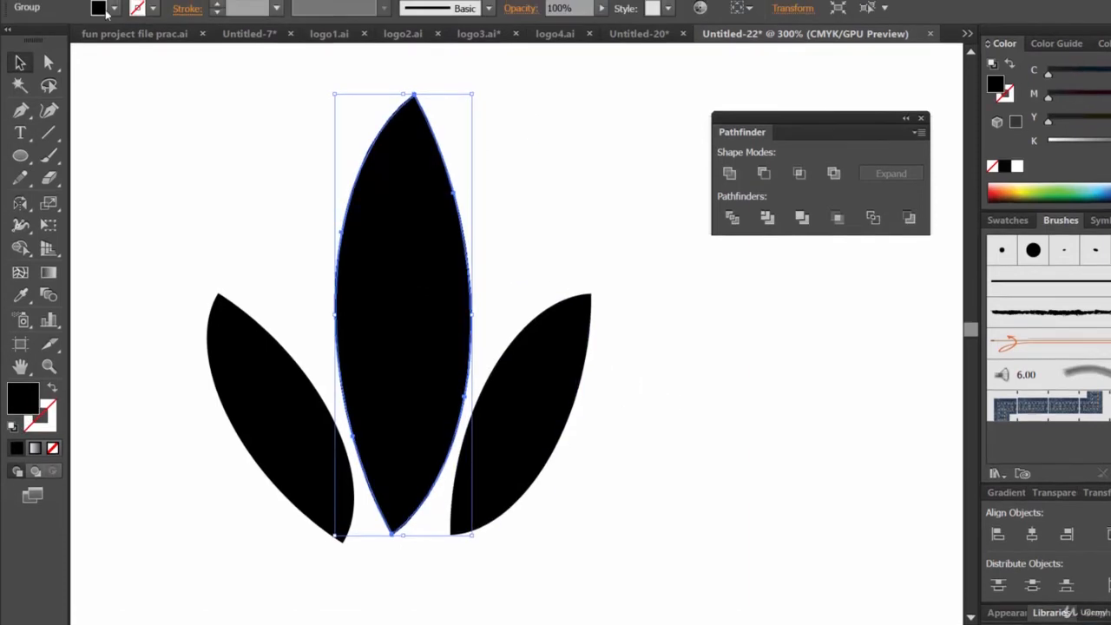
{"action": "left_click", "coordinate": [114, 37]}
{"action": "left_click", "coordinate": [104, 93]}
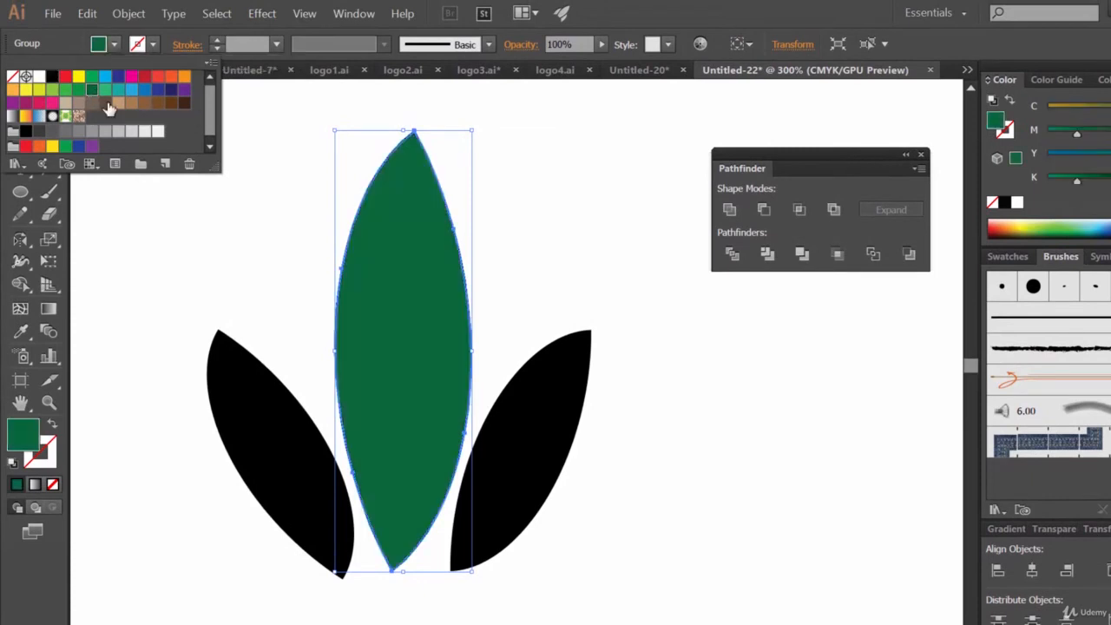
Fill the right small leaf with the orange swatch C=0 M=50 Y=100 K=0.
{"action": "left_click", "coordinate": [508, 206]}
{"action": "left_click", "coordinate": [560, 415]}
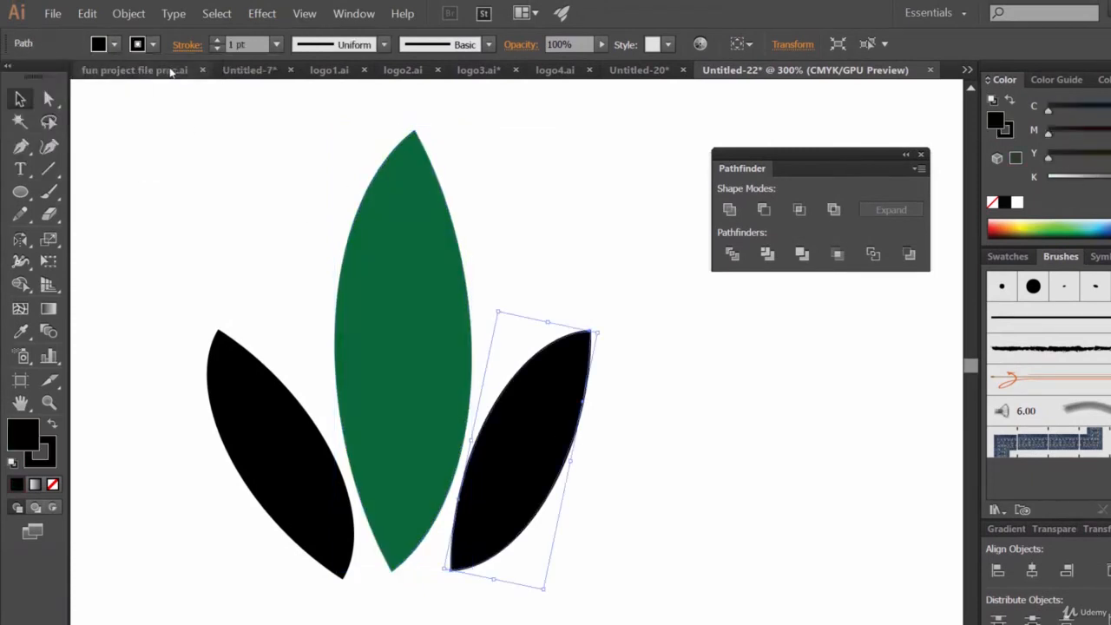
{"action": "left_click", "coordinate": [116, 44]}
{"action": "left_click", "coordinate": [184, 76]}
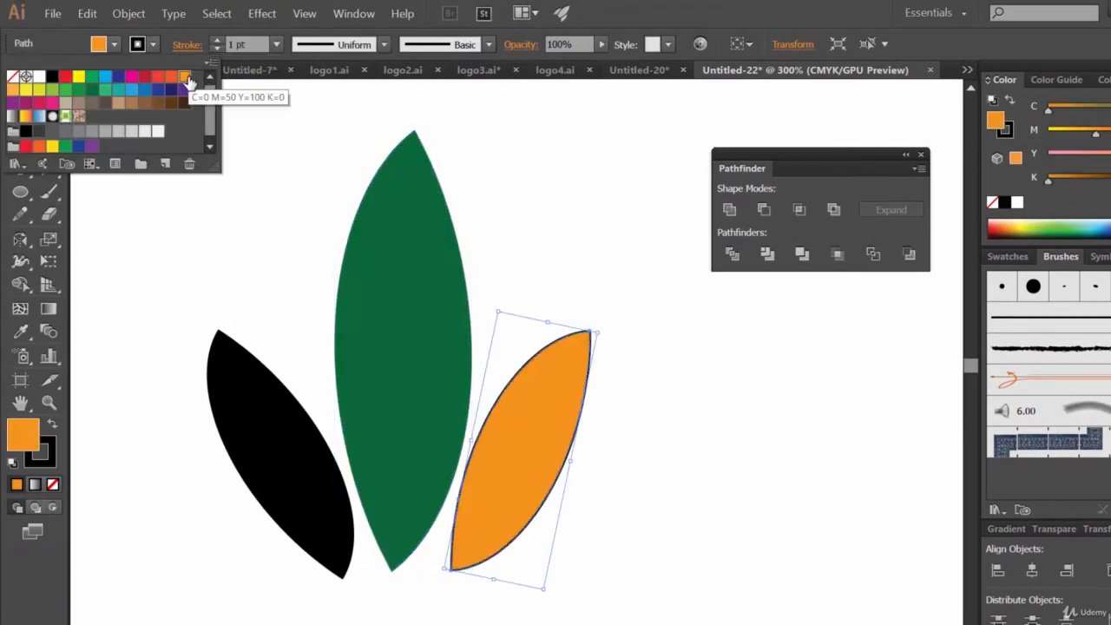
Fill the left small leaf with medium blue and deselect it.
{"action": "left_click", "coordinate": [260, 420]}
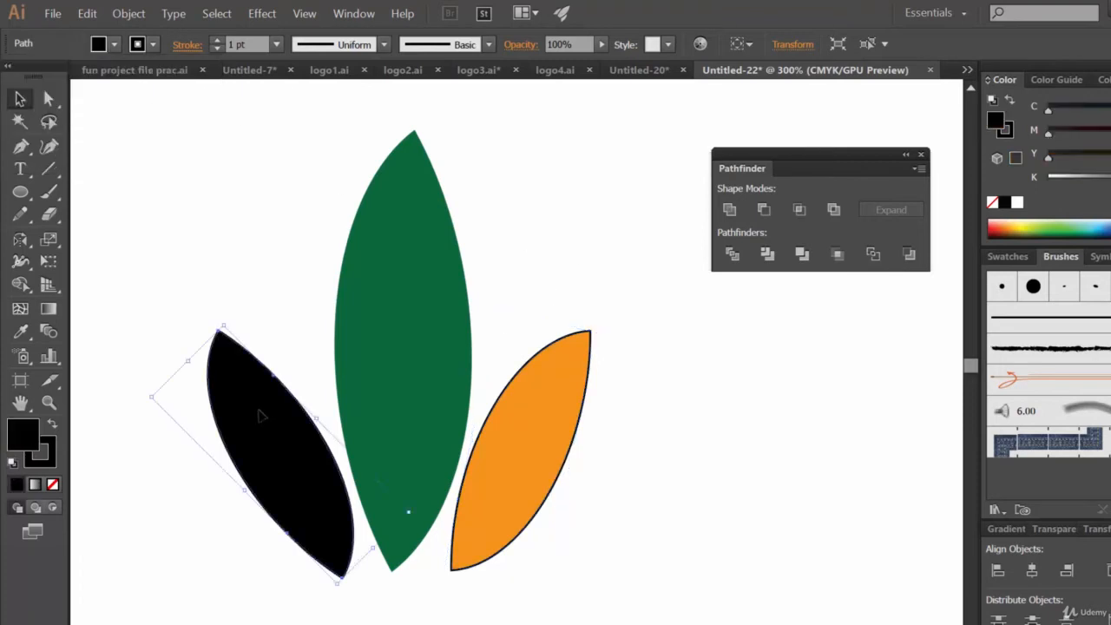
{"action": "left_click", "coordinate": [116, 44]}
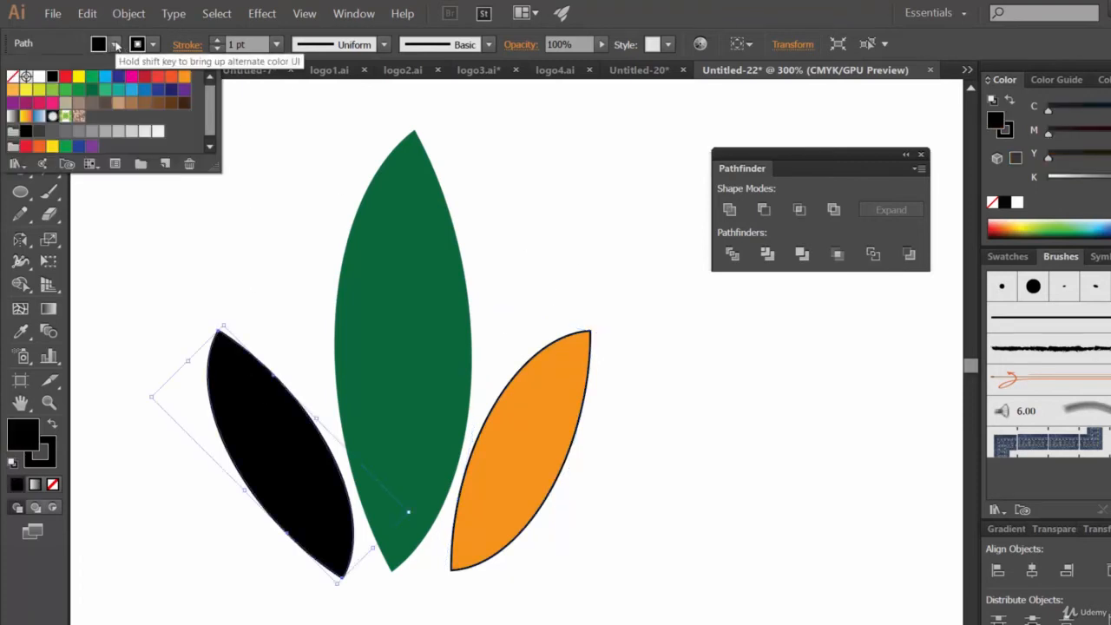
{"action": "left_click", "coordinate": [135, 92]}
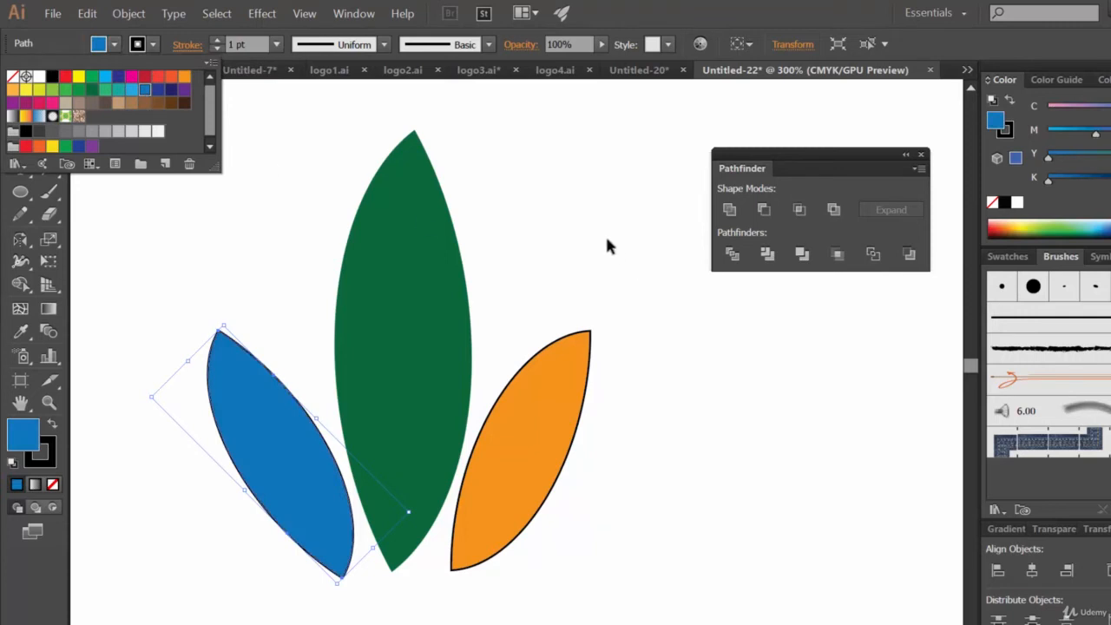
{"action": "key", "text": "ctrl+minus"}
{"action": "key", "text": "ctrl+minus"}
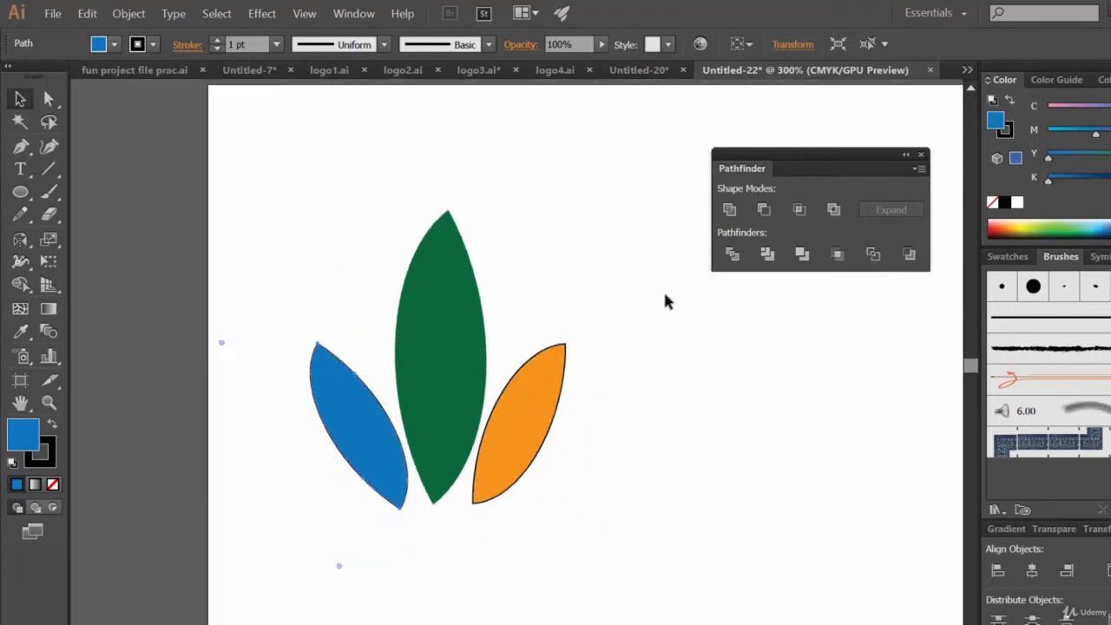
{"action": "left_click", "coordinate": [639, 375]}
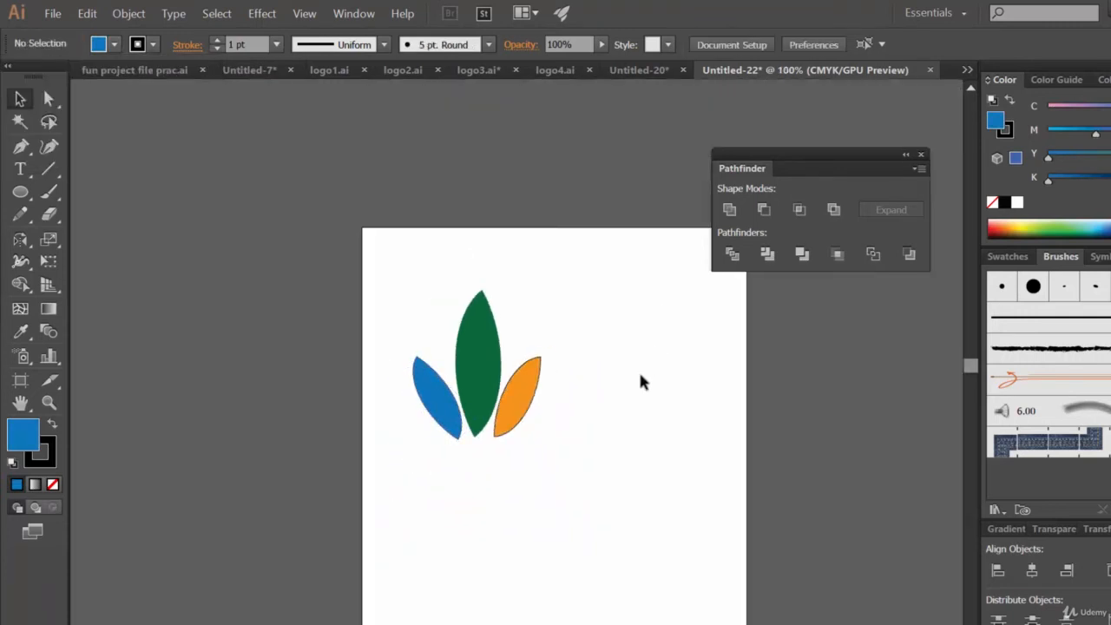
{"action": "left_click", "coordinate": [477, 364]}
{"action": "left_click", "coordinate": [114, 44]}
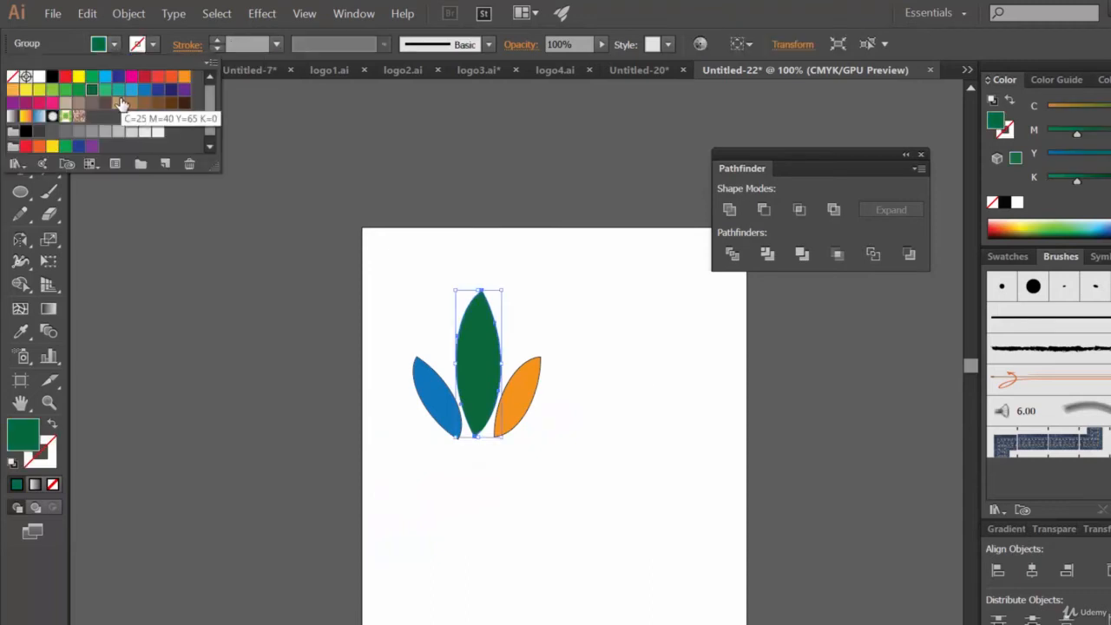
{"action": "left_click", "coordinate": [531, 382]}
{"action": "double_click", "coordinate": [525, 388]}
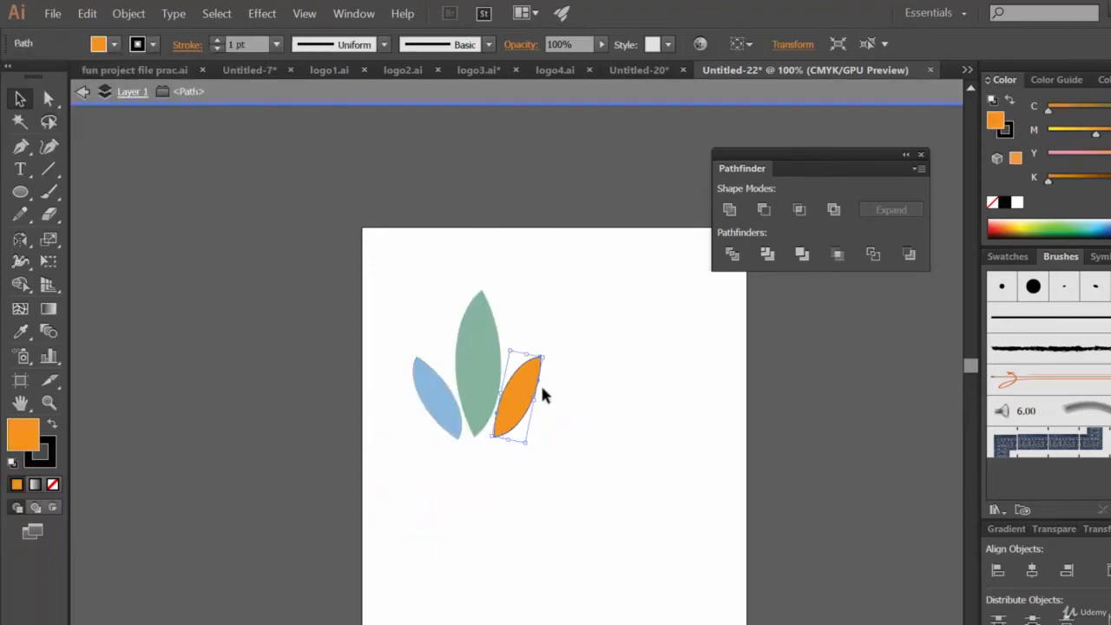
{"action": "left_click", "coordinate": [83, 91]}
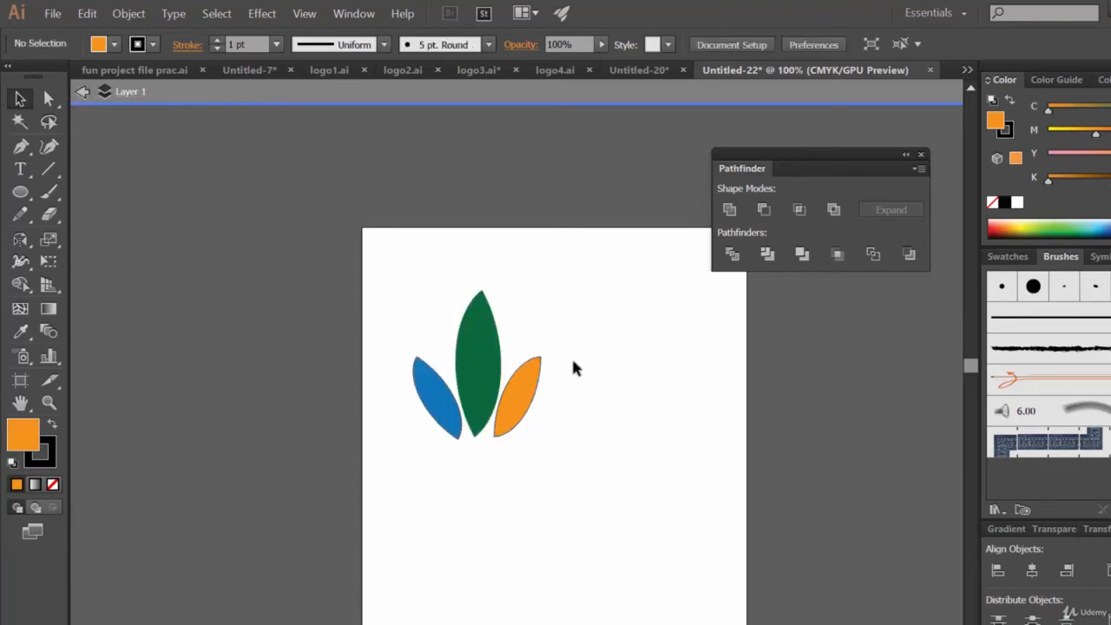
Leave isolation mode and fill the right small leaf with bright red.
{"action": "left_click", "coordinate": [518, 398]}
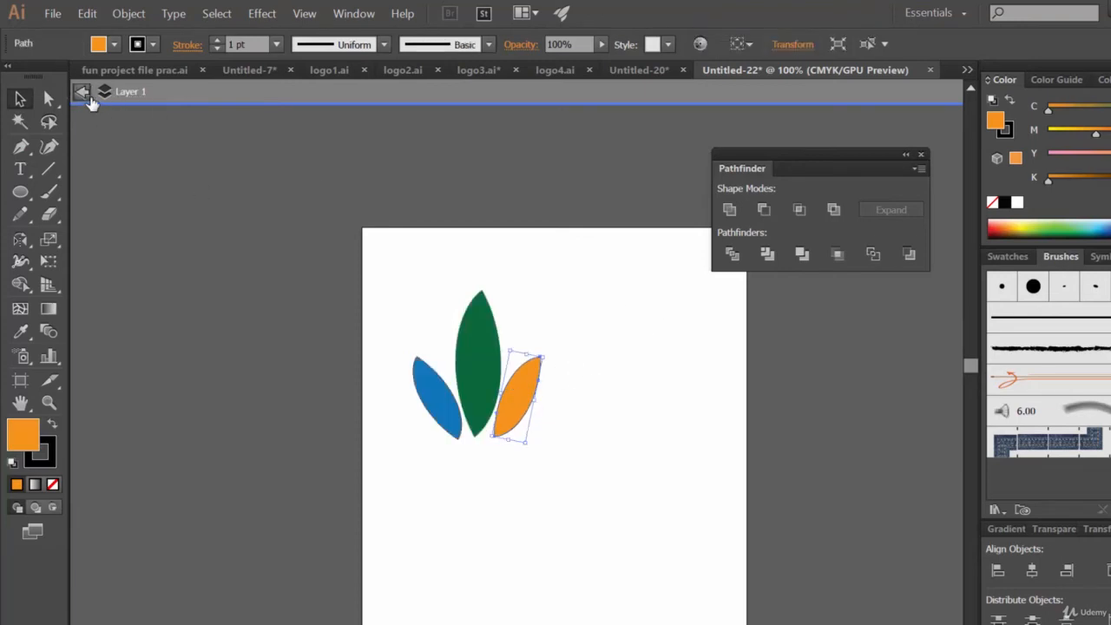
{"action": "left_click", "coordinate": [86, 95]}
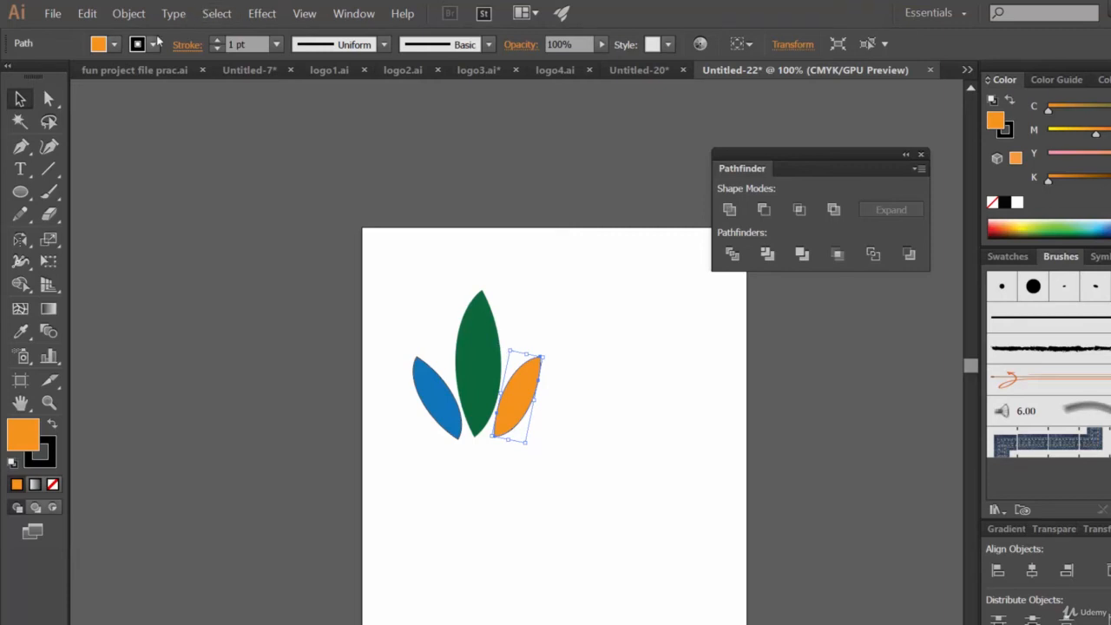
{"action": "left_click", "coordinate": [114, 44]}
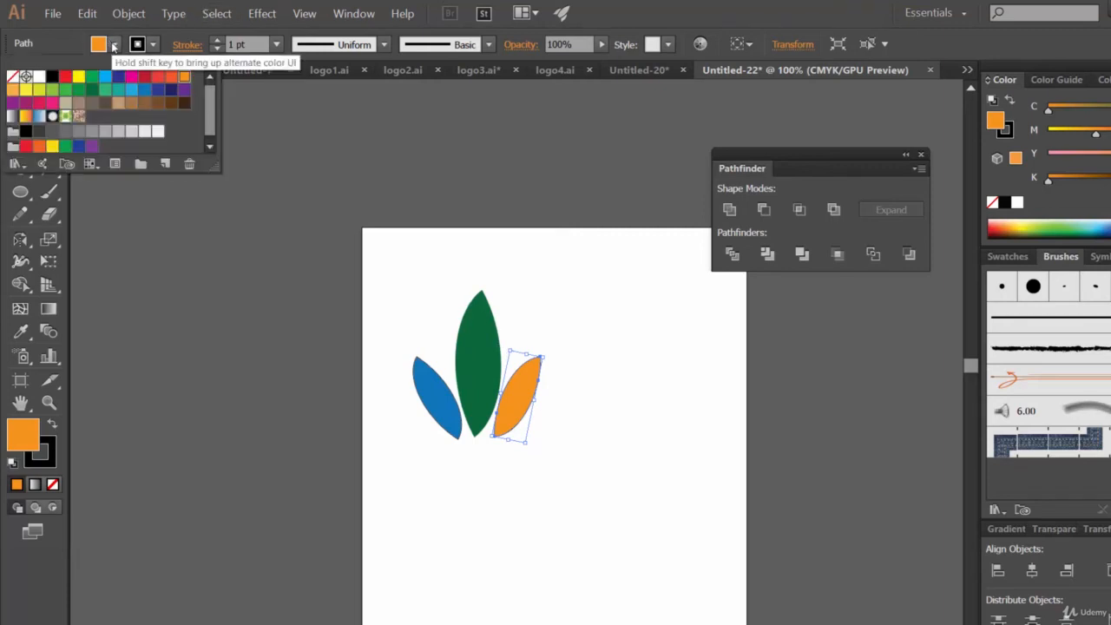
{"action": "left_click", "coordinate": [159, 79]}
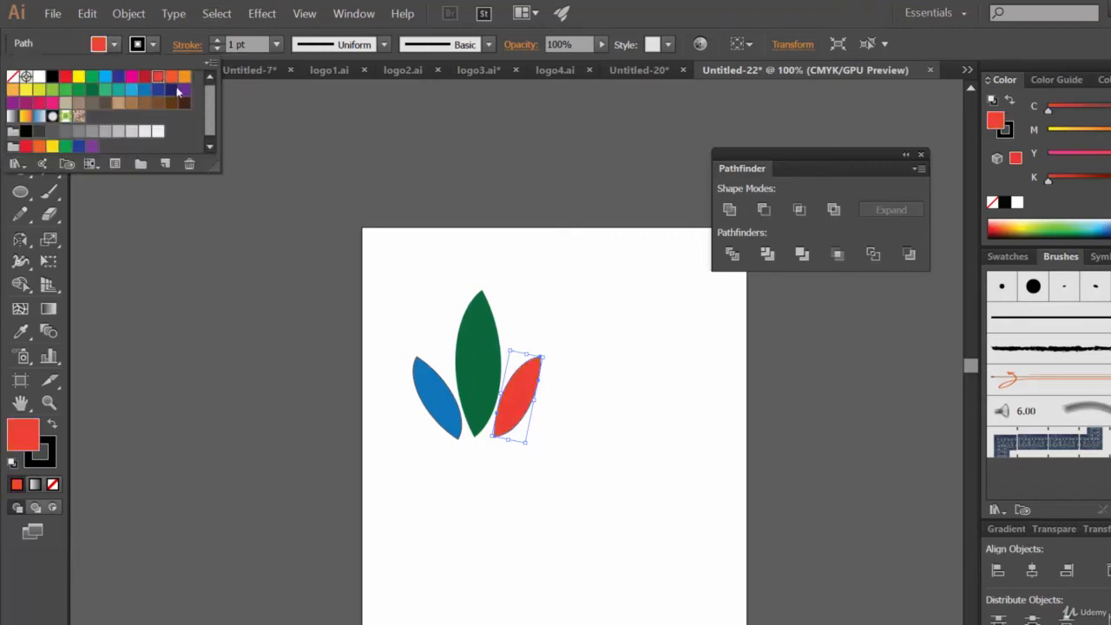
Recolour the left small leaf with a darker navy blue and deselect it.
{"action": "left_click", "coordinate": [443, 410]}
{"action": "left_click", "coordinate": [114, 44]}
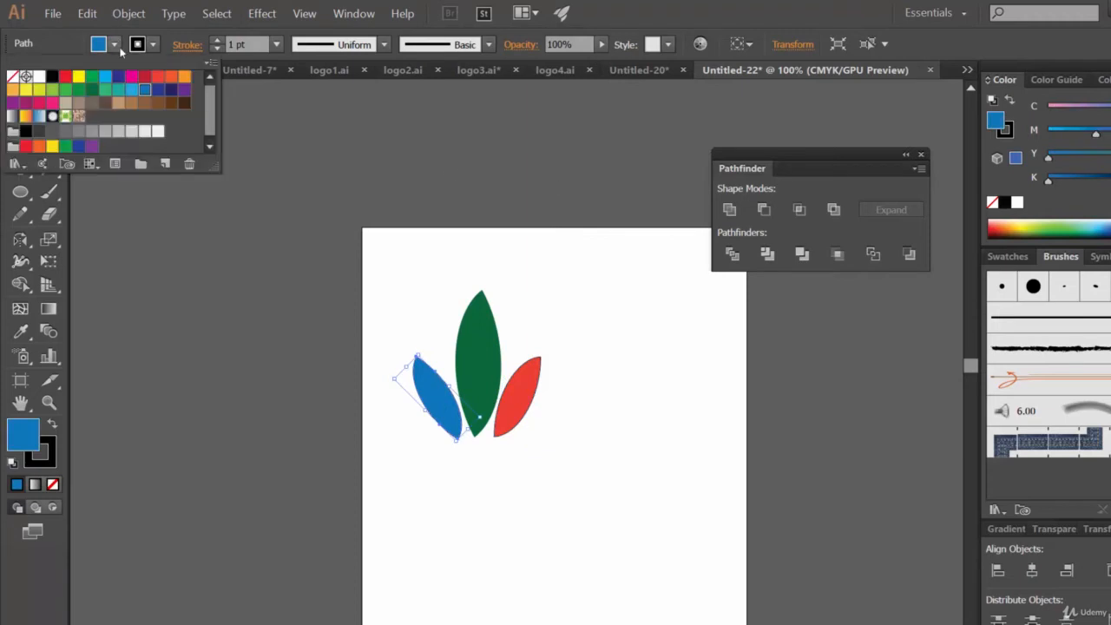
{"action": "left_click", "coordinate": [158, 91]}
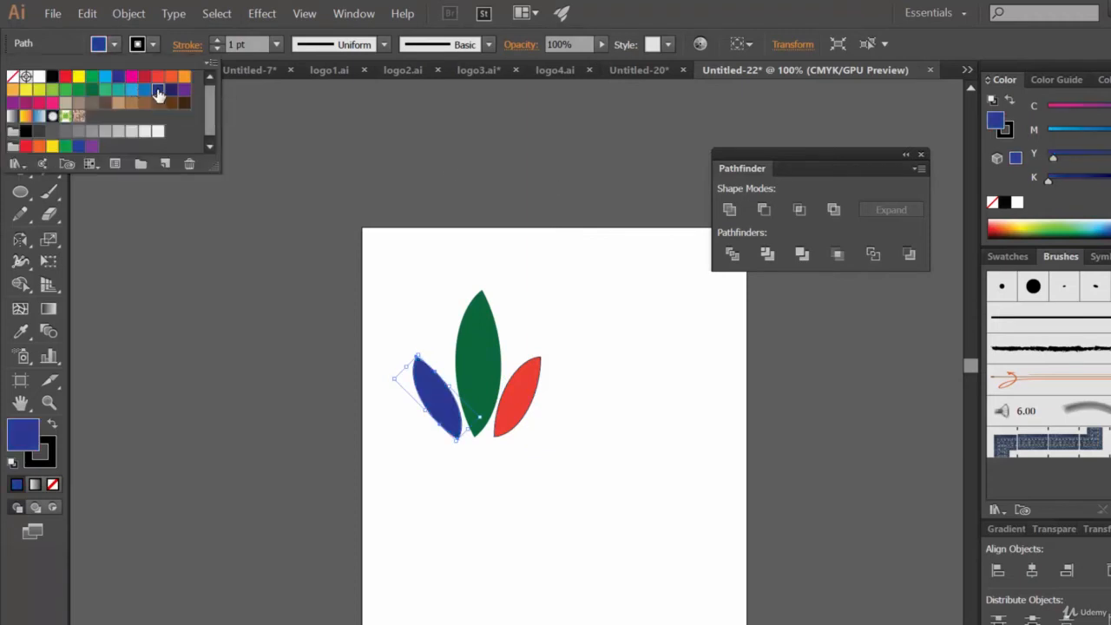
{"action": "left_click", "coordinate": [501, 171]}
{"action": "left_click", "coordinate": [508, 183]}
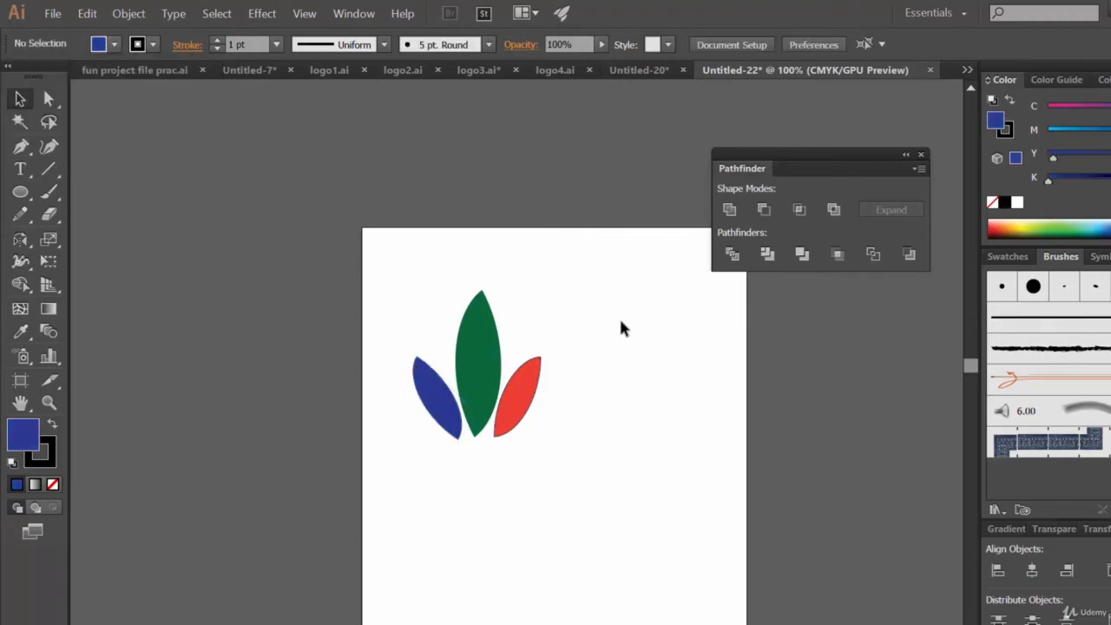
Fill the right small leaf with the dark red swatch C=15 M=100 Y=90 K=10 and deselect it.
{"action": "left_click", "coordinate": [526, 390]}
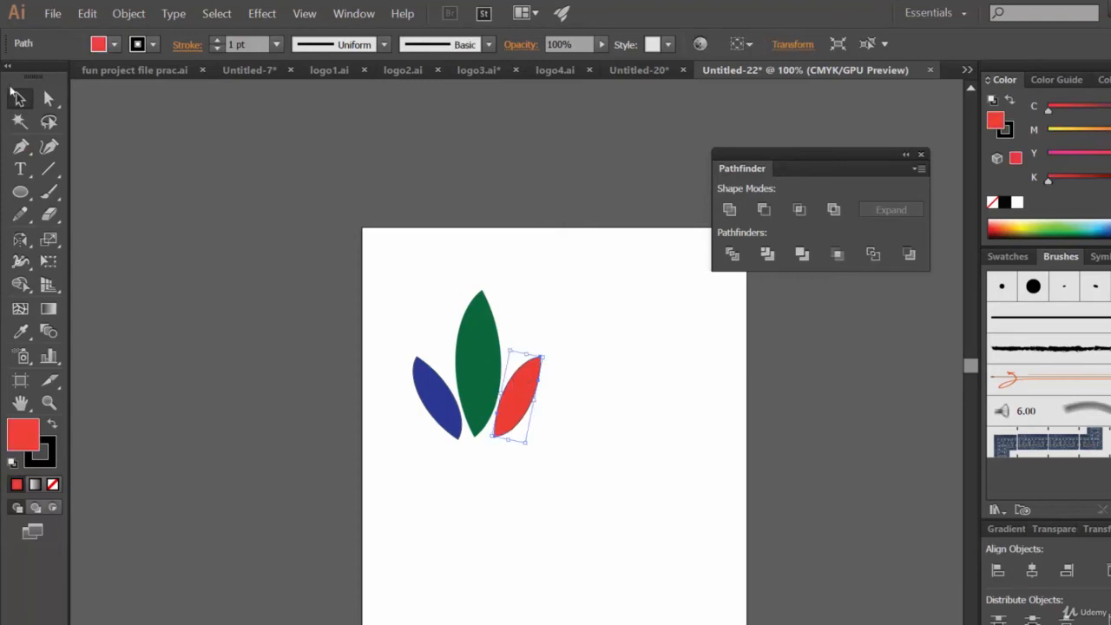
{"action": "left_click", "coordinate": [113, 44]}
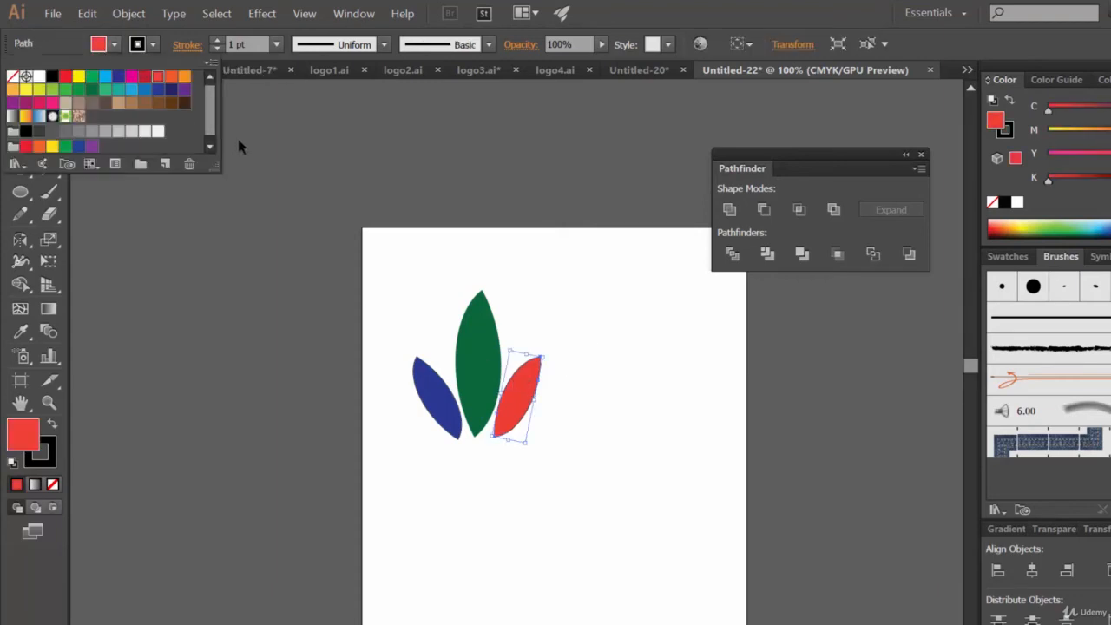
{"action": "left_click", "coordinate": [144, 77]}
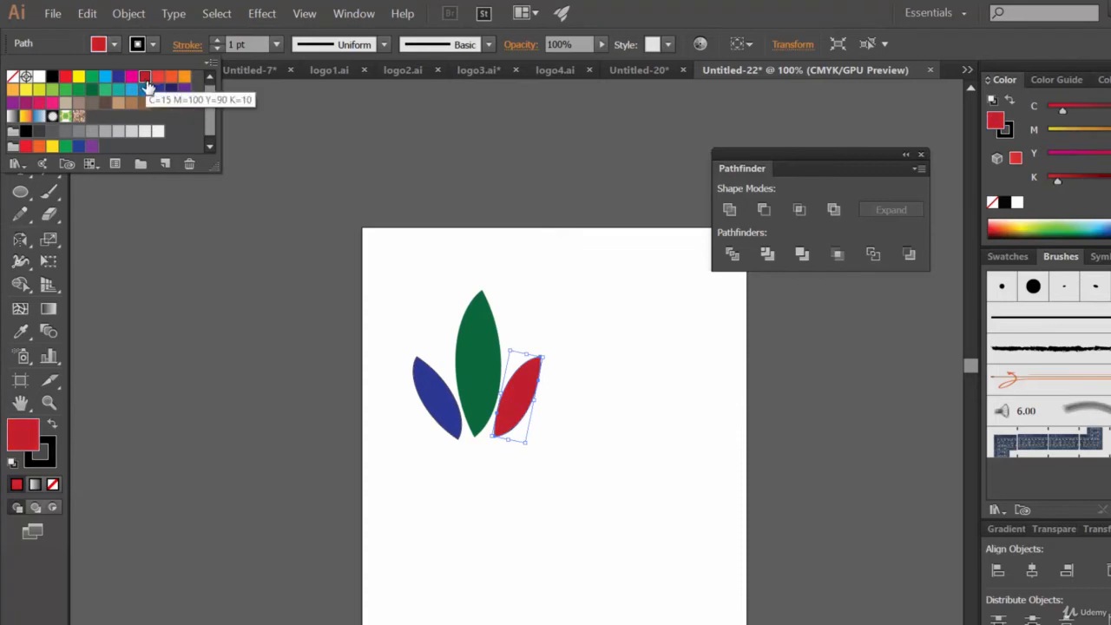
{"action": "left_click", "coordinate": [529, 191]}
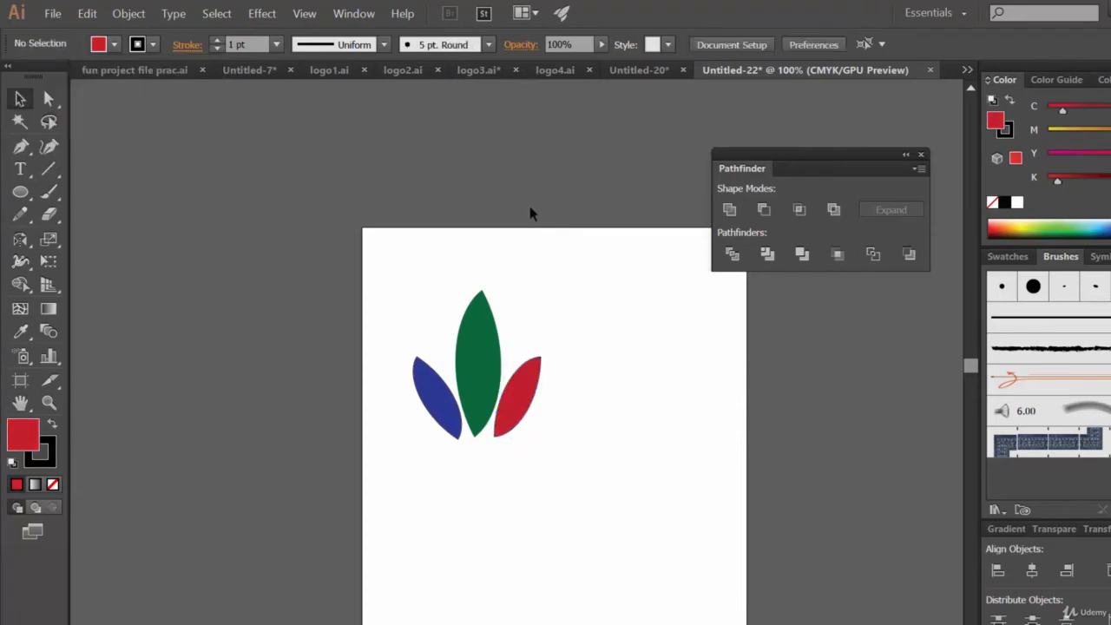
{"action": "left_click", "coordinate": [427, 410]}
{"action": "left_click", "coordinate": [149, 48]}
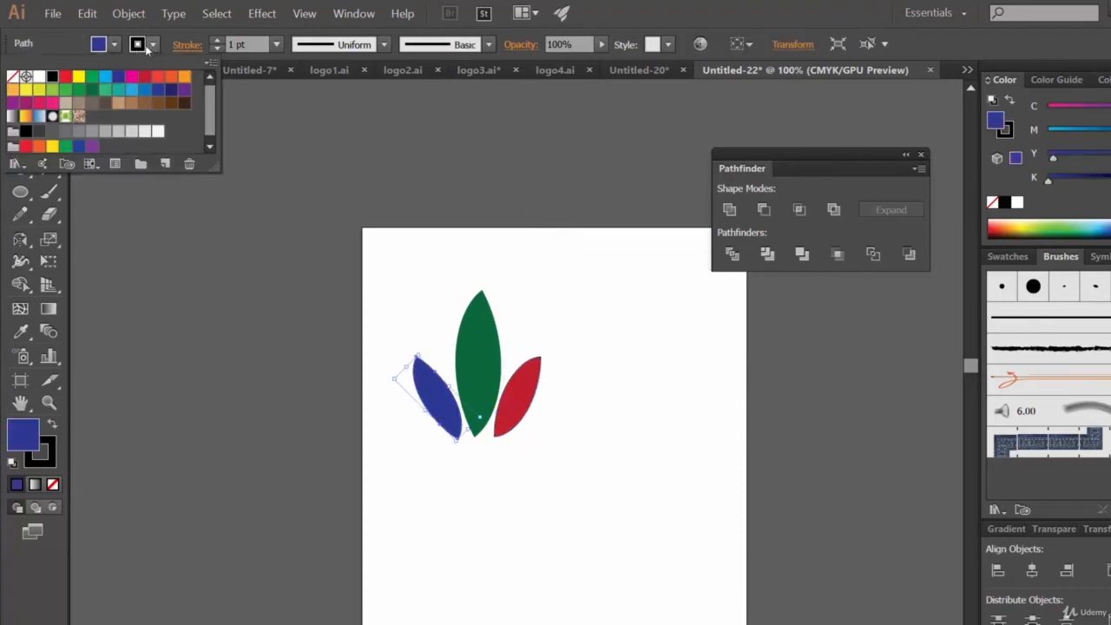
{"action": "left_click", "coordinate": [116, 47]}
{"action": "left_click", "coordinate": [116, 47]}
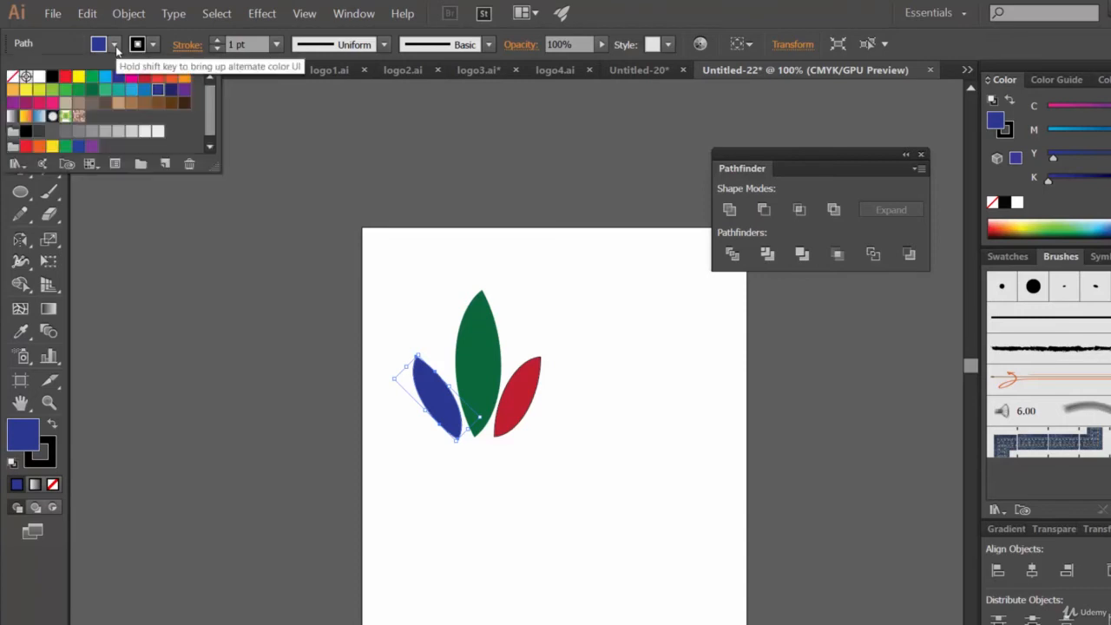
Scale the three leaves down together by about a third and move them slightly toward the artboard's left edge.
{"action": "left_click_drag", "start_coordinate": [570, 408], "coordinate": [404, 341]}
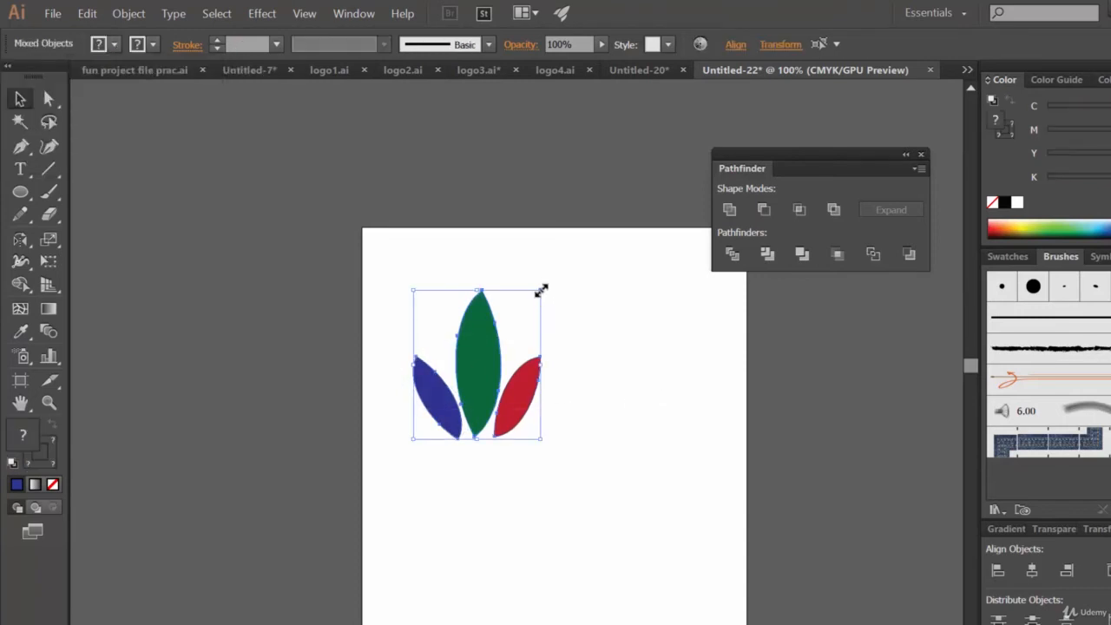
{"action": "left_click_drag", "start_coordinate": [539, 295], "coordinate": [508, 335]}
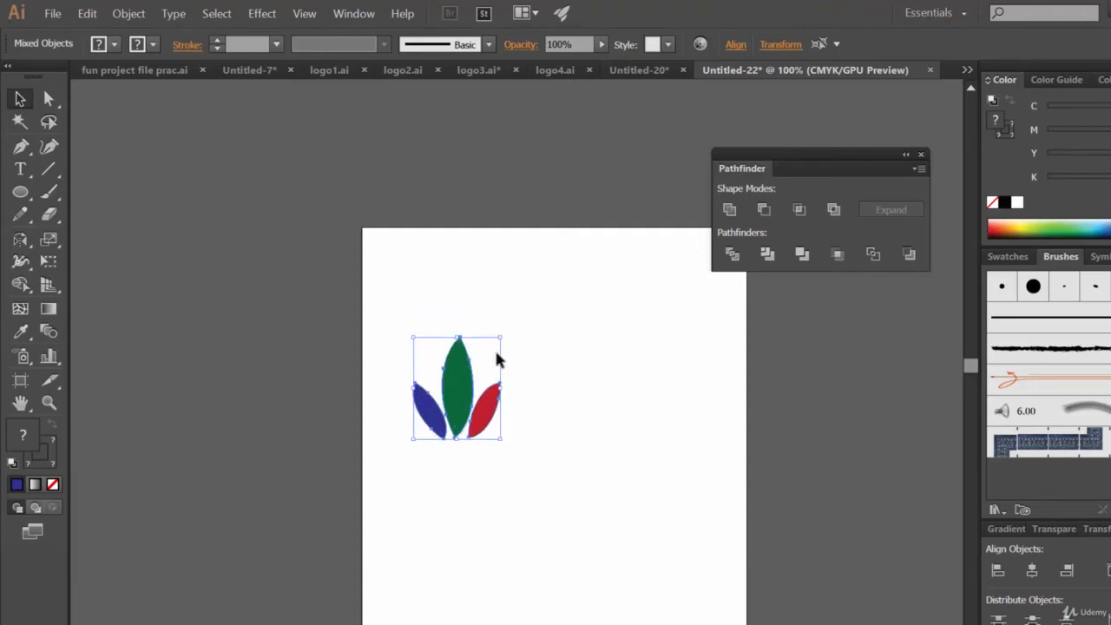
{"action": "left_click_drag", "start_coordinate": [477, 385], "coordinate": [458, 379]}
{"action": "left_click", "coordinate": [575, 413]}
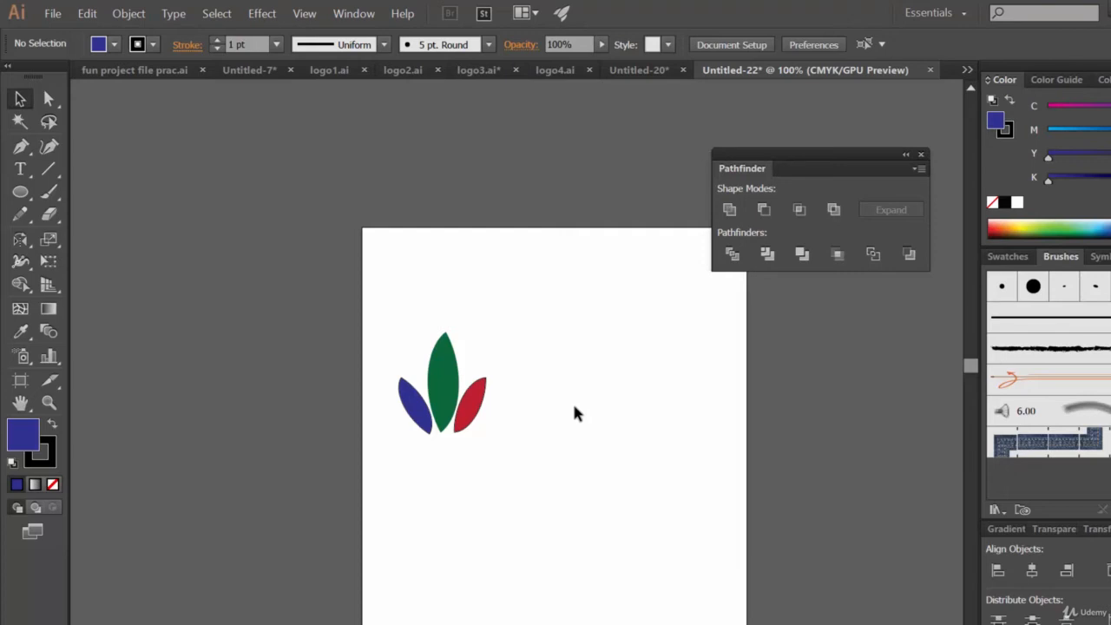
Add the text INSURANCE to the right of the leaf mark.
{"action": "left_click", "coordinate": [20, 169]}
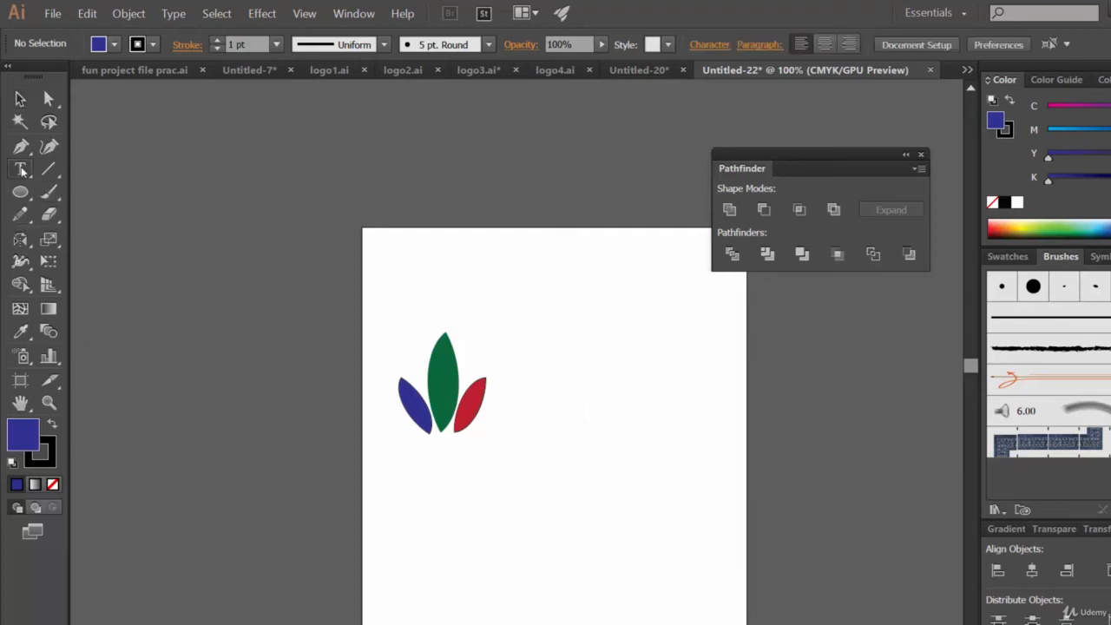
{"action": "left_click", "coordinate": [536, 418]}
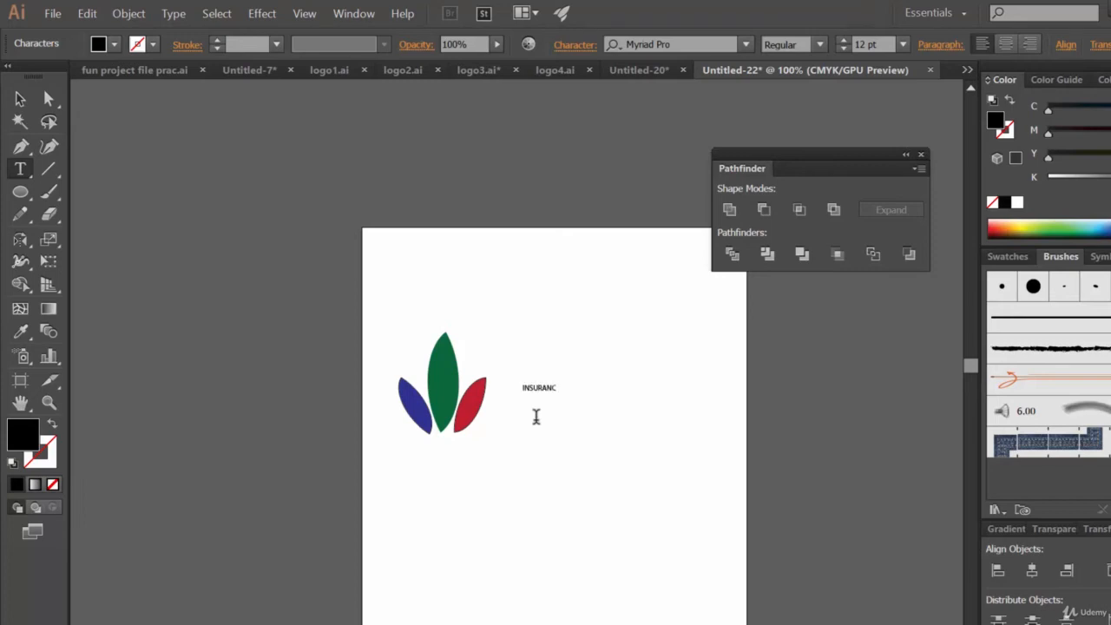
{"action": "key", "text": "Escape"}
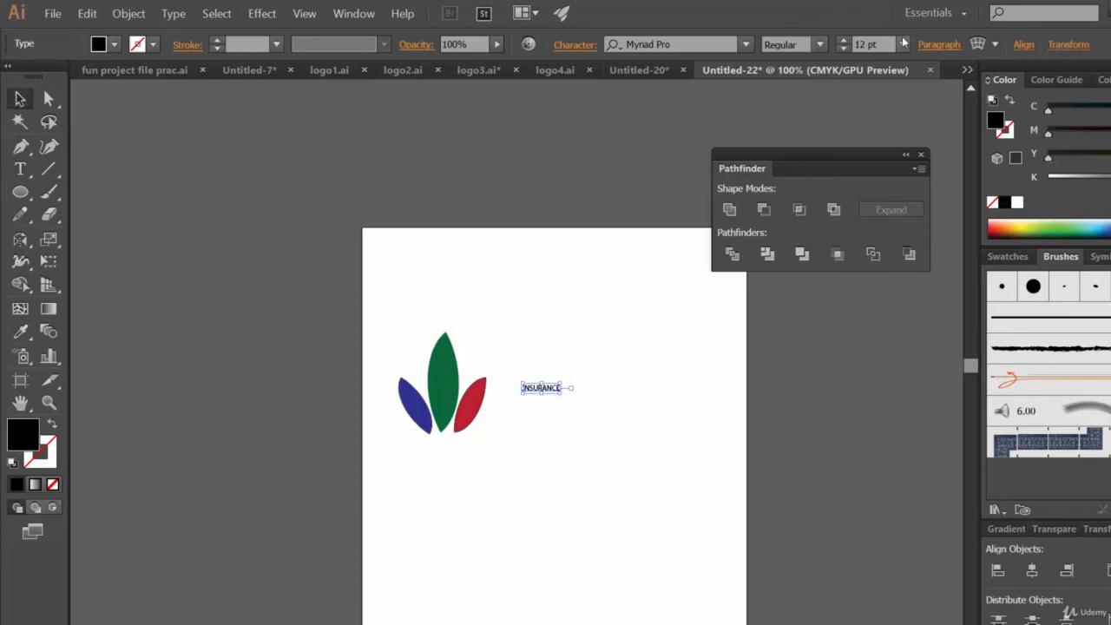
Set the INSURANCE text to 60 pt and move it slightly down and closer to the leaves.
{"action": "left_click", "coordinate": [902, 43]}
{"action": "left_click", "coordinate": [944, 361]}
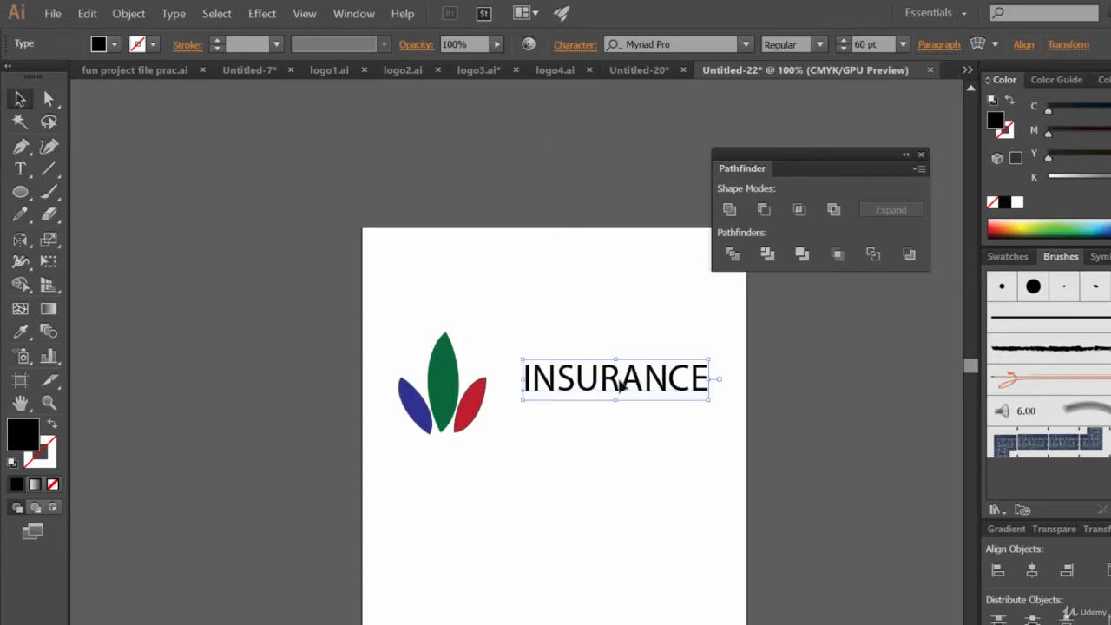
{"action": "left_click_drag", "start_coordinate": [651, 384], "coordinate": [640, 395]}
Change the font of the INSURANCE text to Stencil.
{"action": "left_click", "coordinate": [743, 44]}
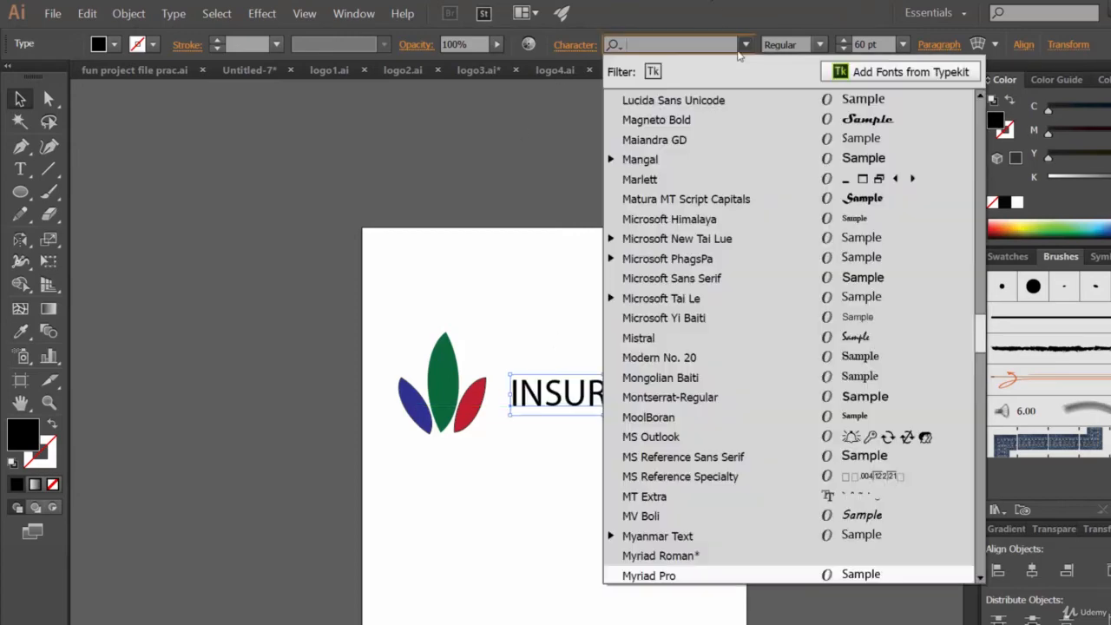
{"action": "scroll", "coordinate": [712, 441], "scroll_direction": "down", "scroll_amount": 2}
{"action": "scroll", "coordinate": [711, 439], "scroll_direction": "down", "scroll_amount": 10}
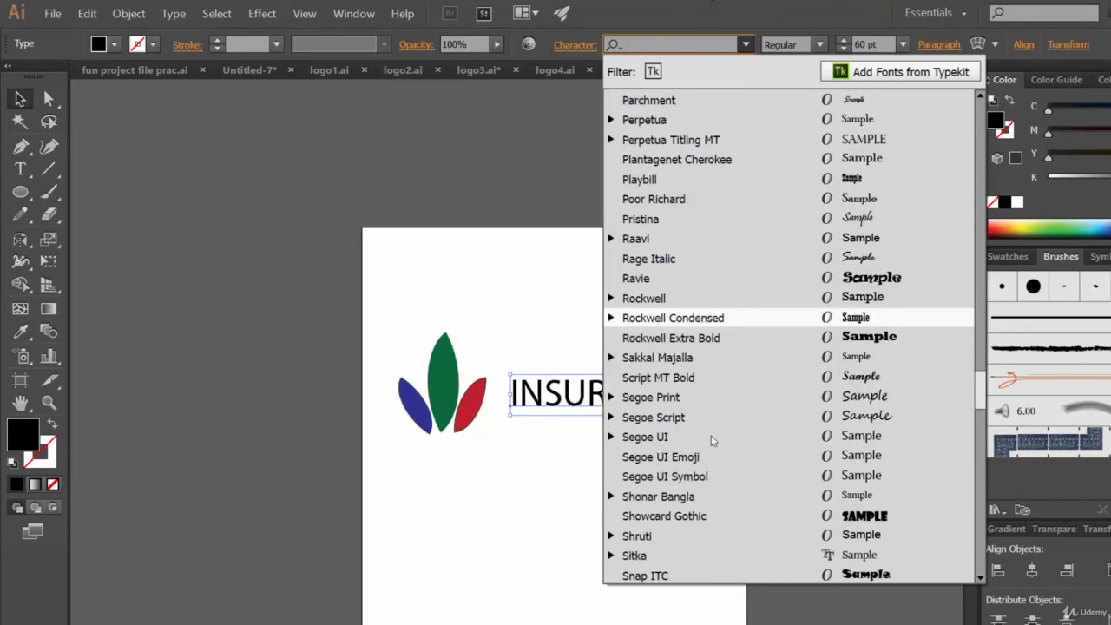
{"action": "scroll", "coordinate": [711, 435], "scroll_direction": "down", "scroll_amount": 3}
{"action": "scroll", "coordinate": [711, 435], "scroll_direction": "up", "scroll_amount": 2}
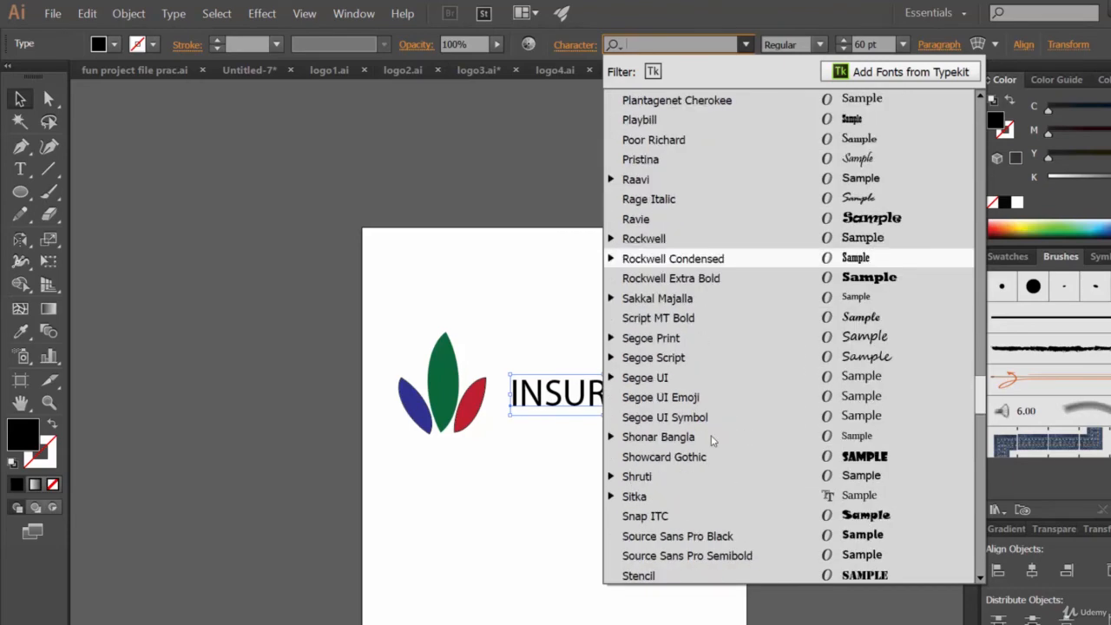
{"action": "scroll", "coordinate": [700, 316], "scroll_direction": "down", "scroll_amount": 1}
{"action": "scroll", "coordinate": [700, 316], "scroll_direction": "down", "scroll_amount": 1}
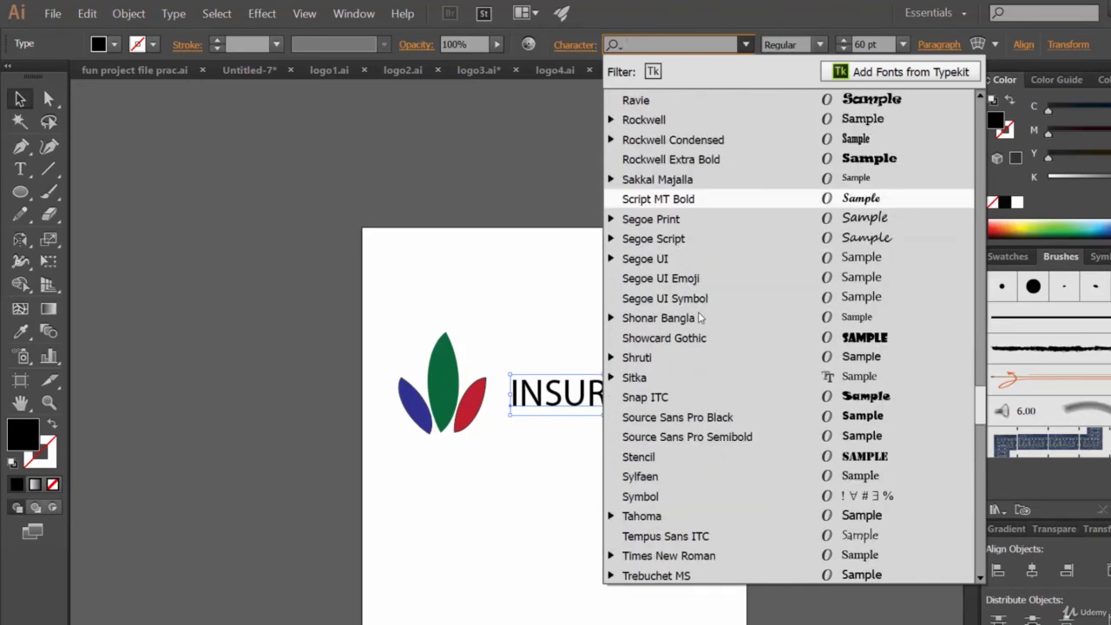
{"action": "left_click", "coordinate": [657, 463]}
Enlarge the INSURANCE text to 65.85 pt and shift the whole logo slightly toward the artboard's left edge.
{"action": "left_click_drag", "start_coordinate": [711, 415], "coordinate": [733, 440]}
{"action": "left_click", "coordinate": [600, 464]}
{"action": "key", "text": "ctrl+a"}
{"action": "left_click_drag", "start_coordinate": [637, 394], "coordinate": [624, 393]}
{"action": "left_click", "coordinate": [629, 448]}
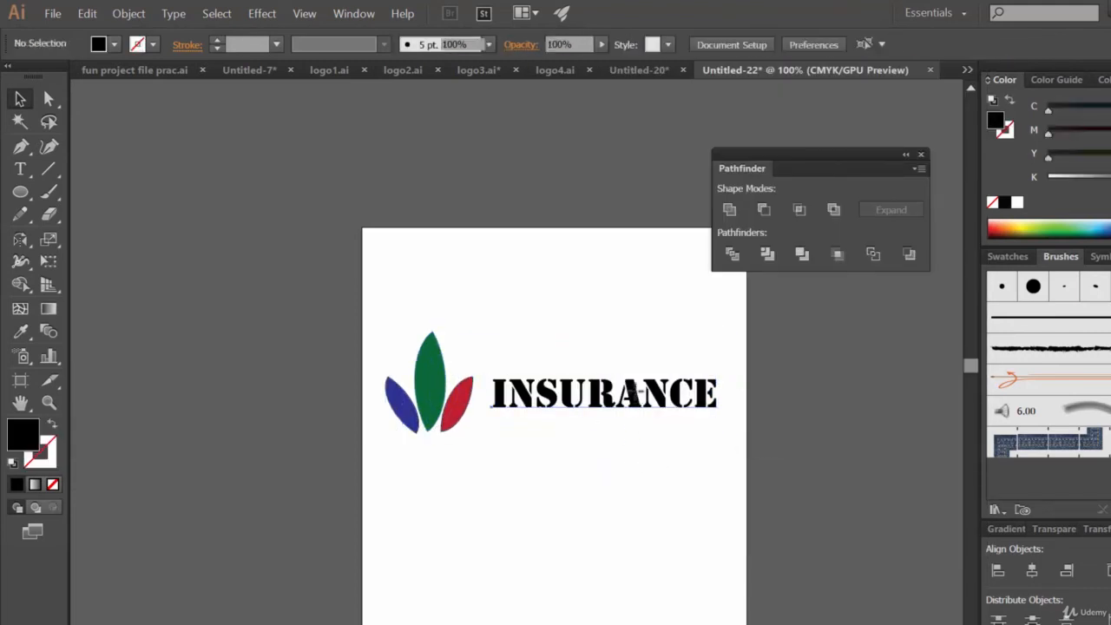
Move the Pathfinder panel up and away from the artboard, leaving nothing selected.
{"action": "left_click", "coordinate": [638, 401]}
{"action": "left_click_drag", "start_coordinate": [854, 164], "coordinate": [918, 128]}
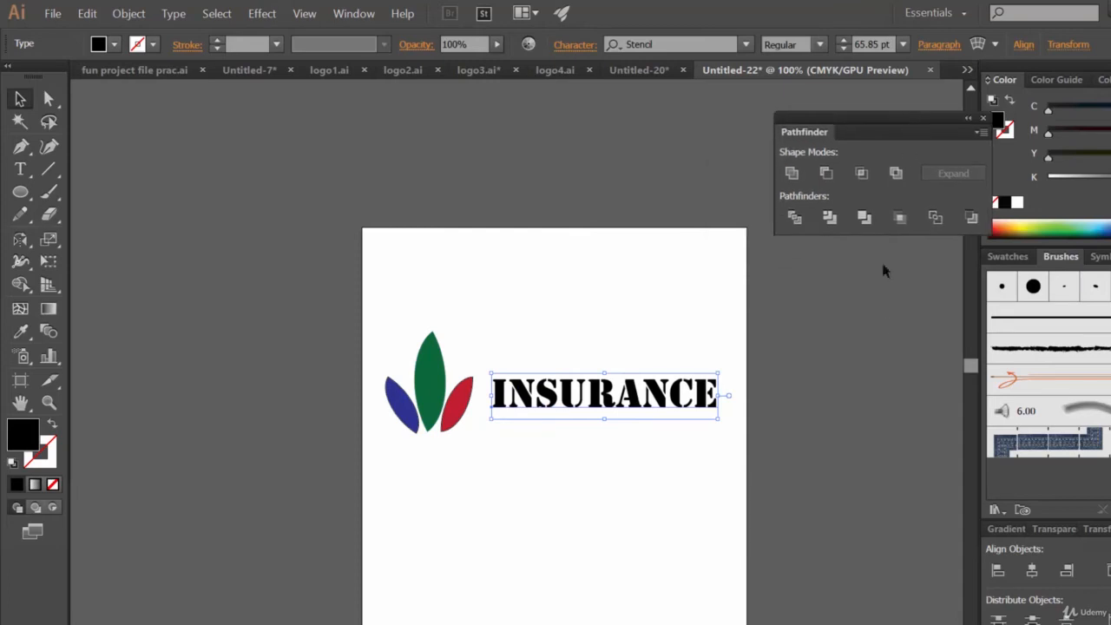
{"action": "scroll", "coordinate": [838, 369], "scroll_direction": "down", "scroll_amount": 5}
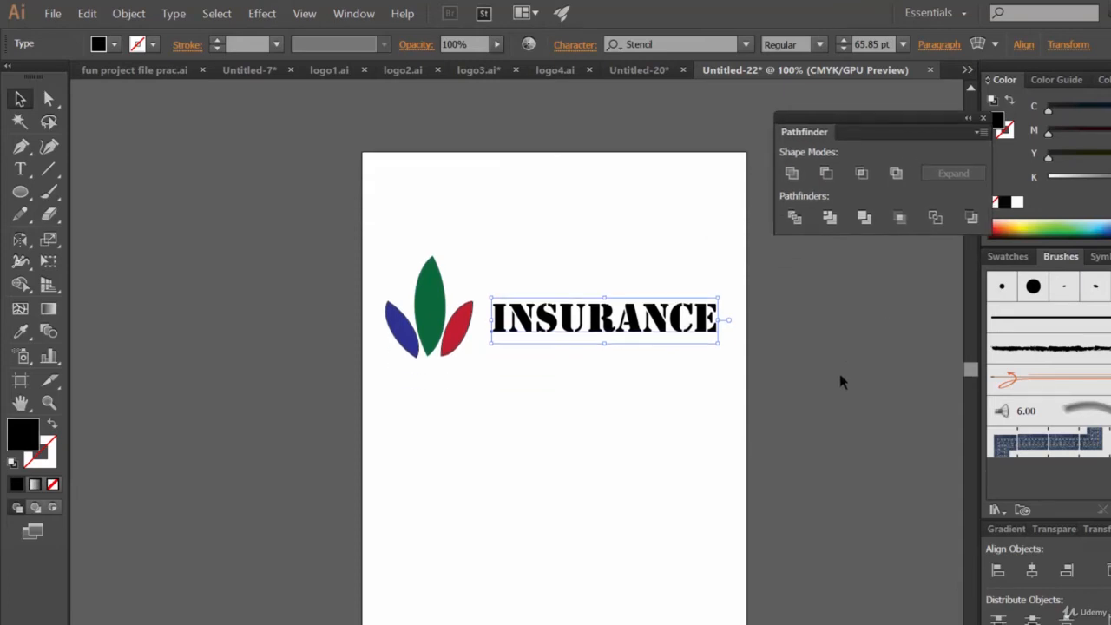
{"action": "left_click", "coordinate": [837, 377]}
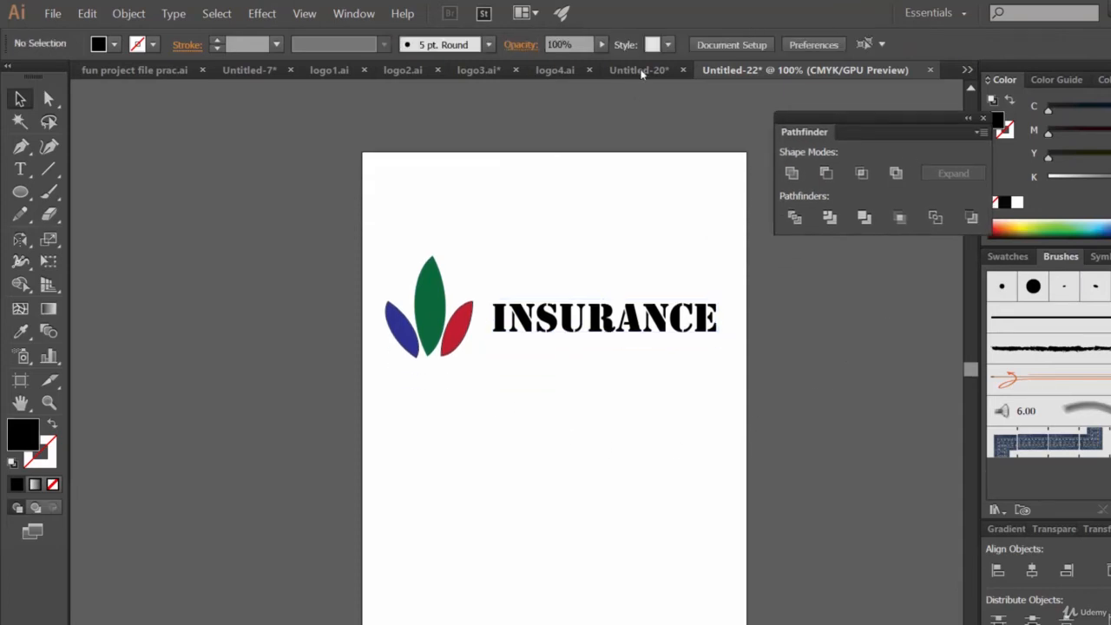
Copy the complete insurance logo from Untitled-22 into the Untitled-20 document and place it beneath the BRICKS logo.
{"action": "left_click", "coordinate": [640, 70]}
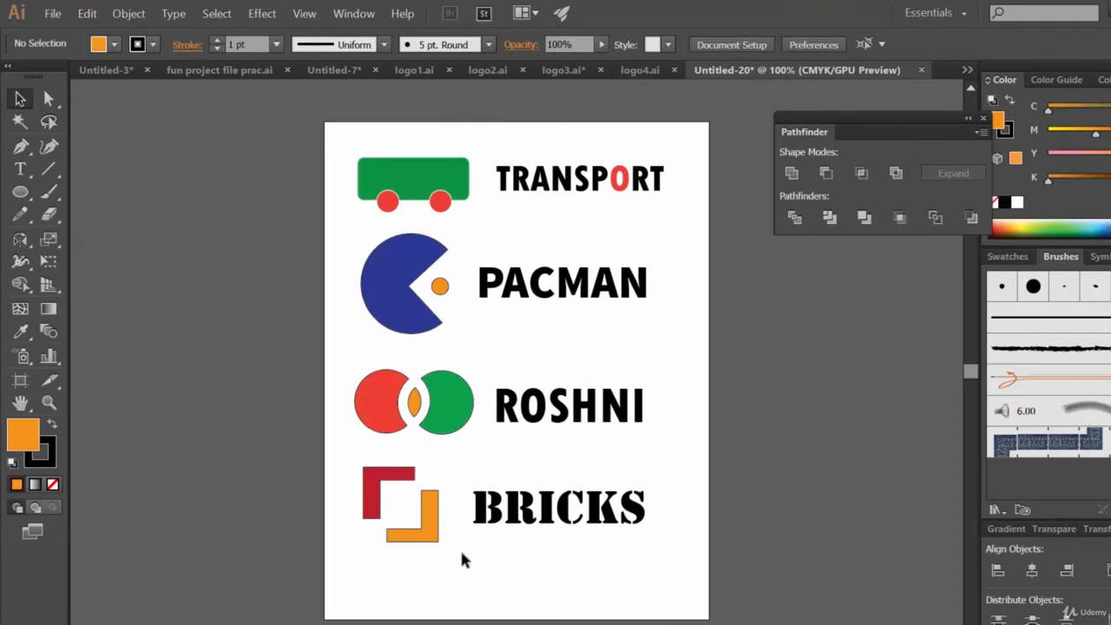
{"action": "left_click", "coordinate": [967, 73]}
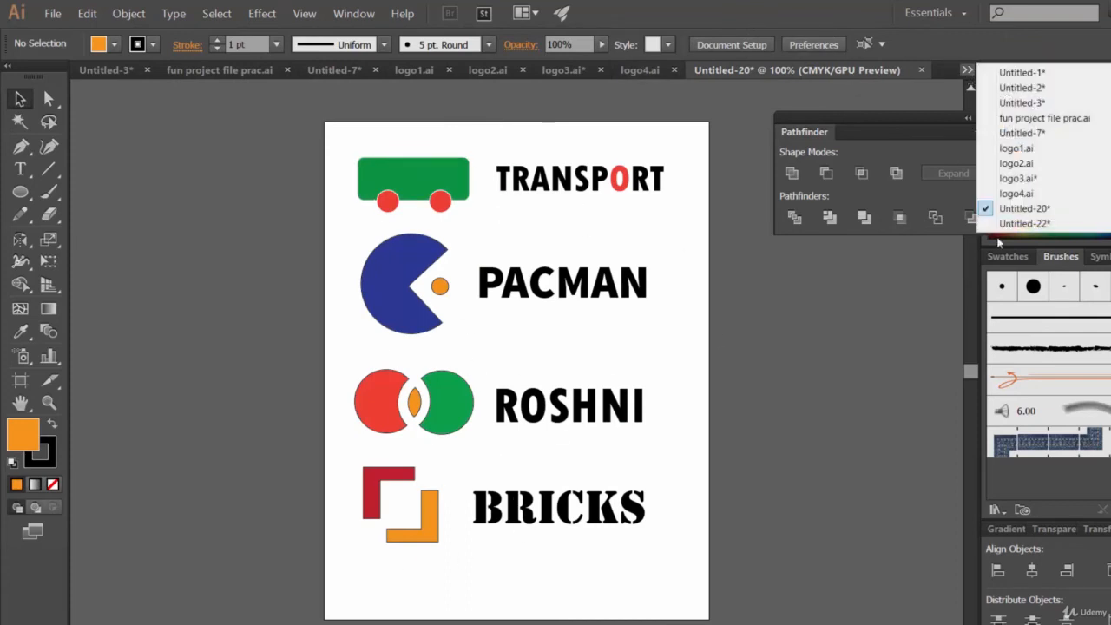
{"action": "left_click", "coordinate": [998, 158]}
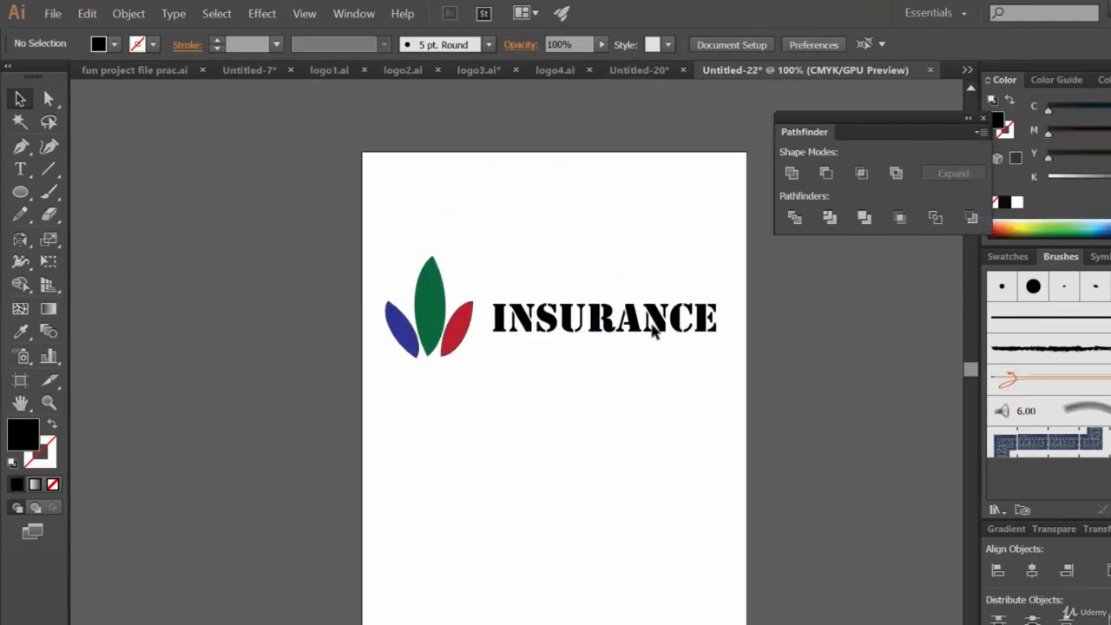
{"action": "left_click_drag", "start_coordinate": [694, 377], "coordinate": [459, 574]}
{"action": "left_click", "coordinate": [597, 582]}
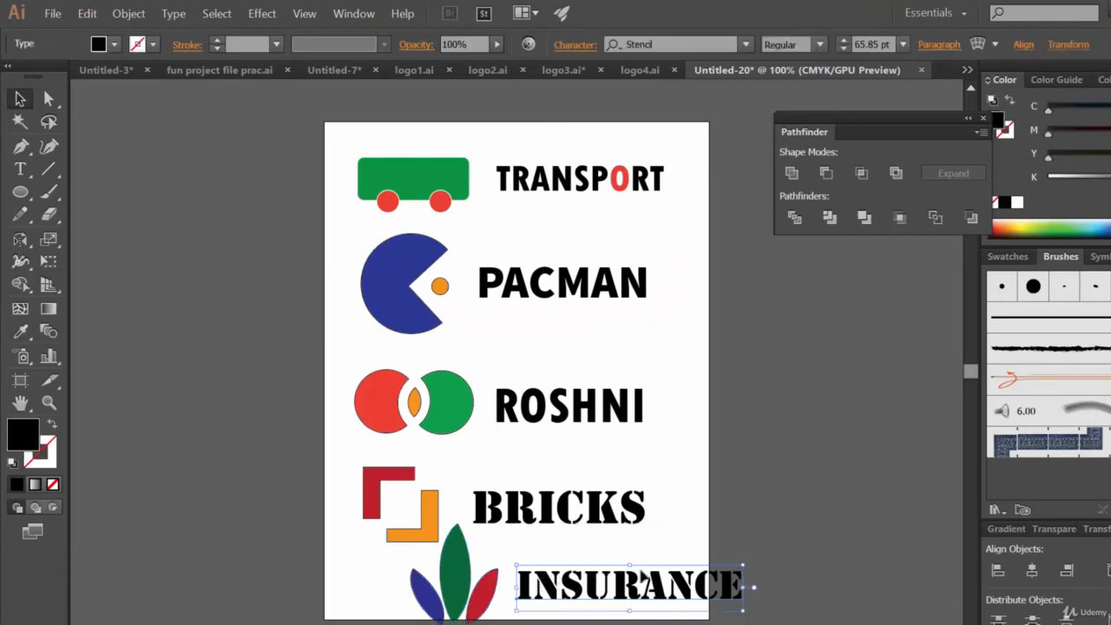
{"action": "left_click_drag", "start_coordinate": [369, 583], "coordinate": [599, 596]}
{"action": "left_click_drag", "start_coordinate": [613, 591], "coordinate": [521, 610]}
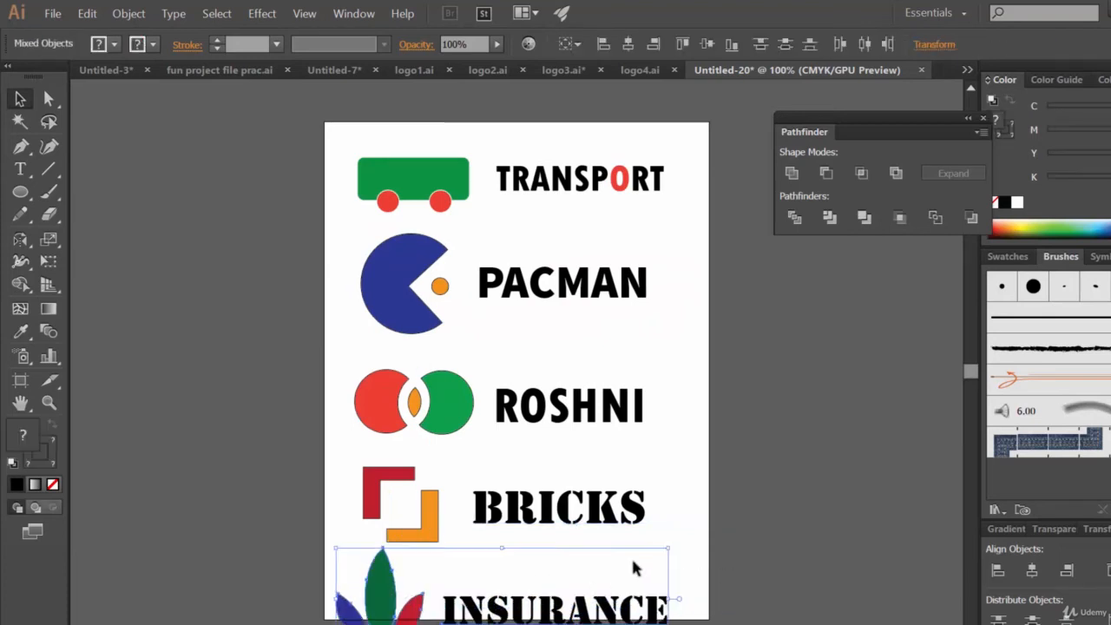
Move the TRANSPORT, PACMAN, ROSHNI, BRICKS and INSURANCE logos upward in turn so all five fit on the artboard.
{"action": "left_click_drag", "start_coordinate": [436, 174], "coordinate": [428, 155]}
{"action": "left_click_drag", "start_coordinate": [395, 261], "coordinate": [381, 239]}
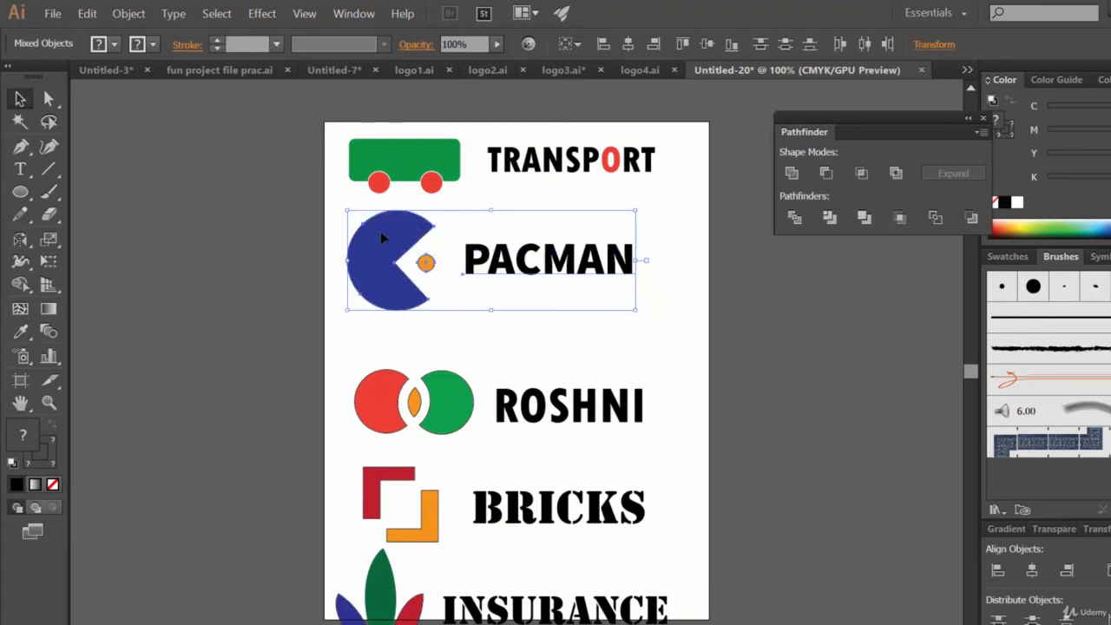
{"action": "left_click", "coordinate": [384, 381]}
{"action": "left_click_drag", "start_coordinate": [385, 382], "coordinate": [380, 341]}
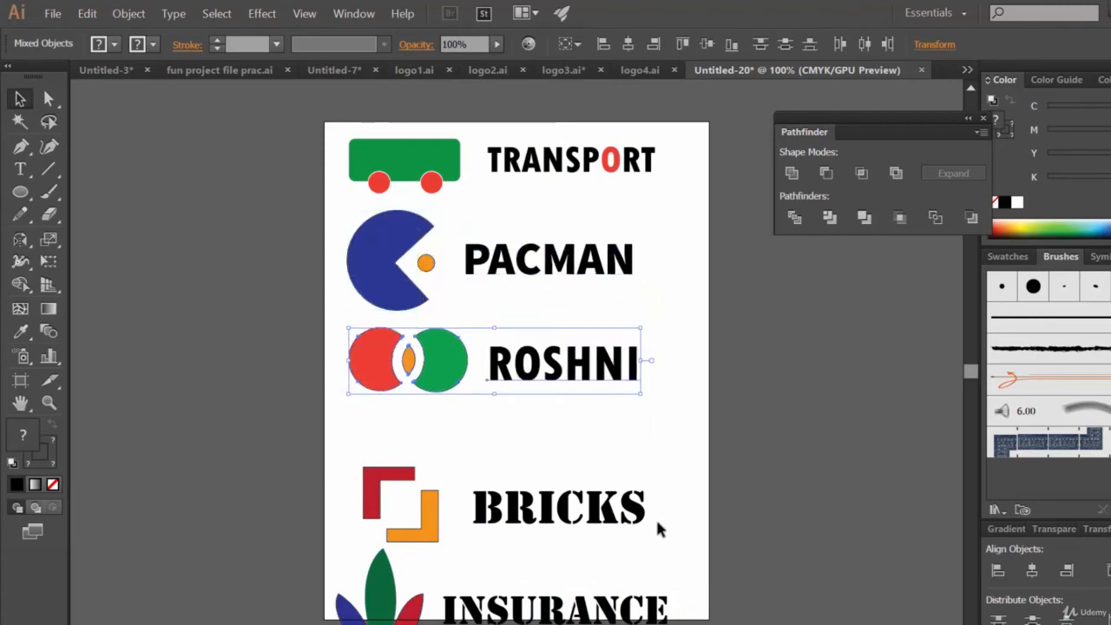
{"action": "left_click_drag", "start_coordinate": [398, 482], "coordinate": [390, 434]}
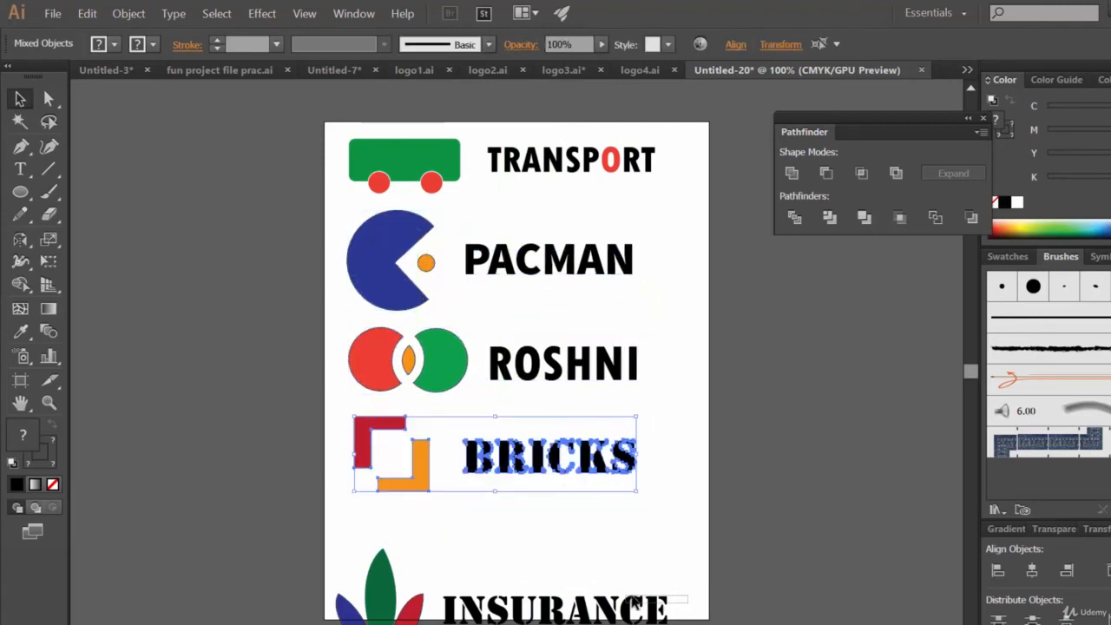
{"action": "left_click_drag", "start_coordinate": [380, 601], "coordinate": [382, 540]}
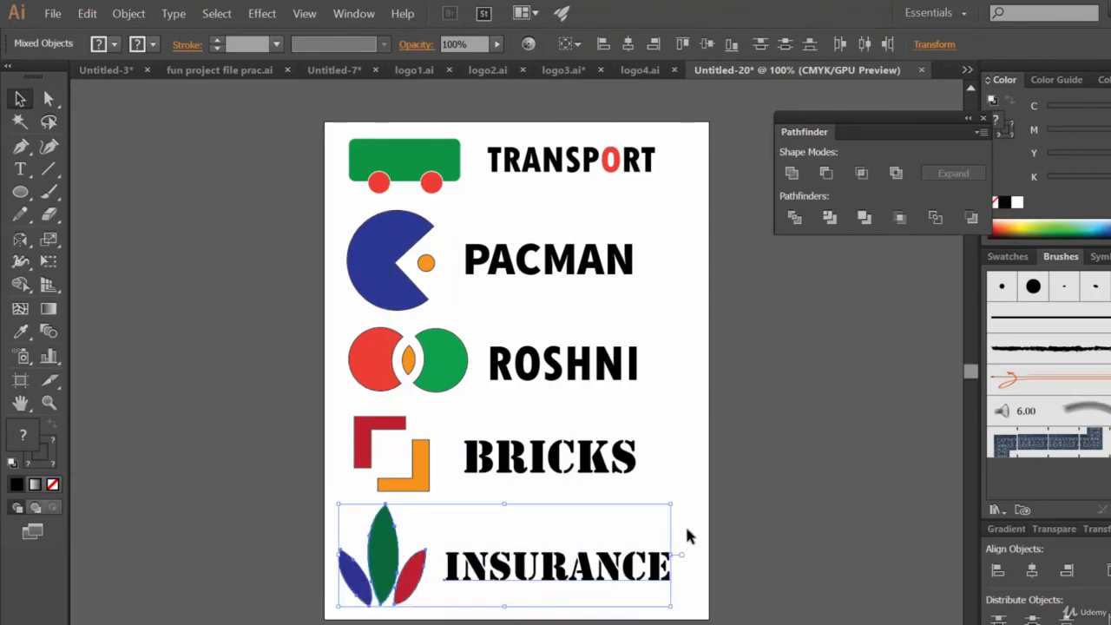
{"action": "left_click", "coordinate": [705, 510]}
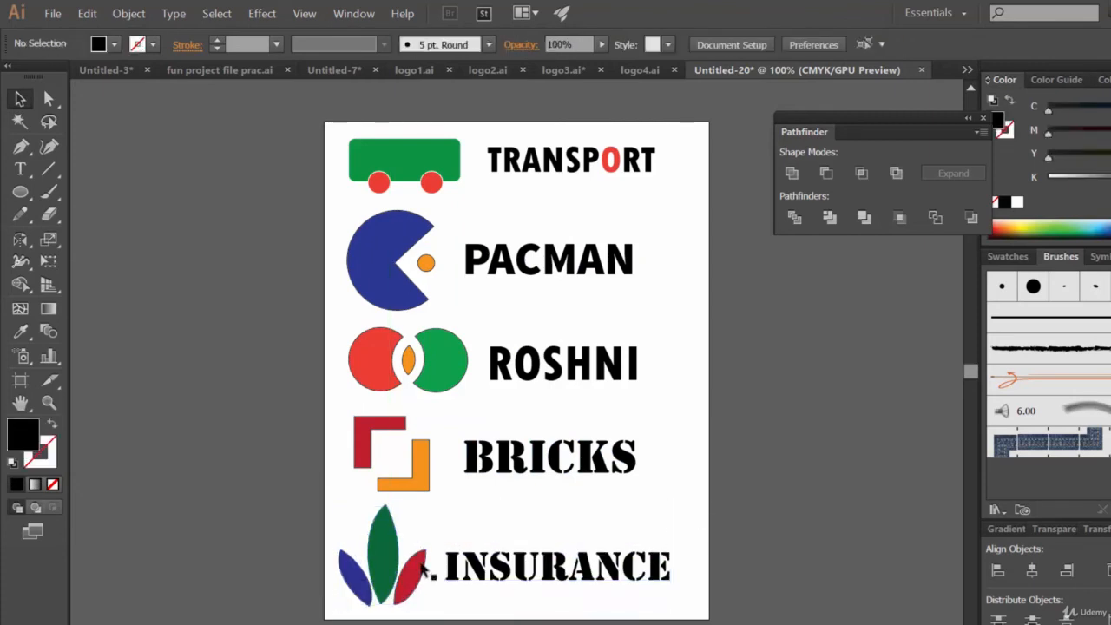
Scale the green central leaf of the insurance logo down slightly from its upper tip.
{"action": "left_click", "coordinate": [385, 561]}
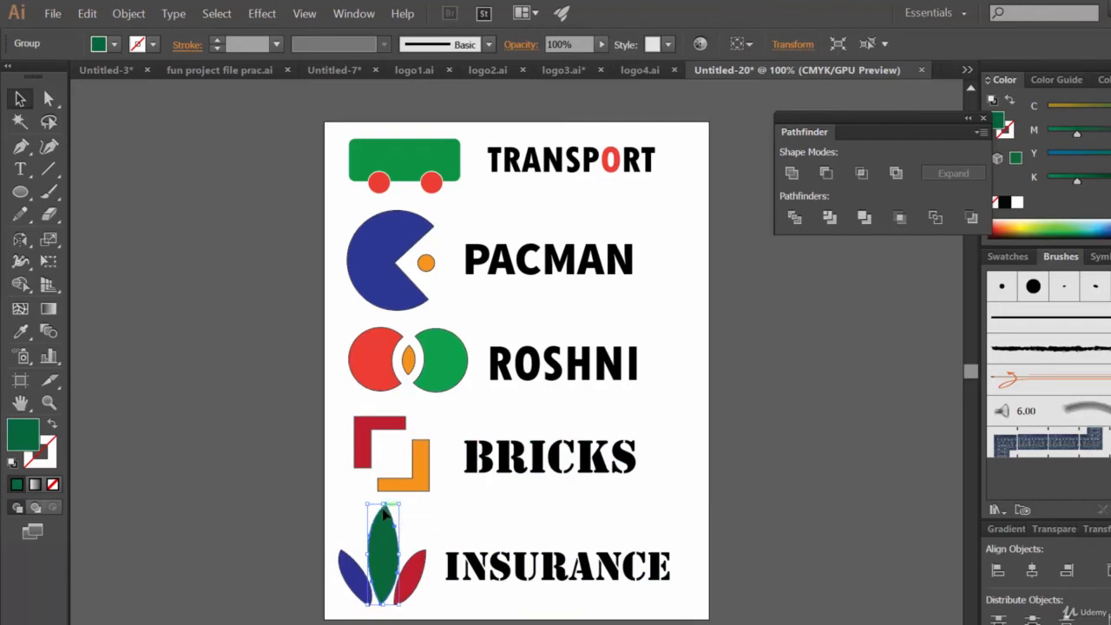
{"action": "left_click_drag", "start_coordinate": [386, 503], "coordinate": [384, 518]}
{"action": "left_click", "coordinate": [458, 525]}
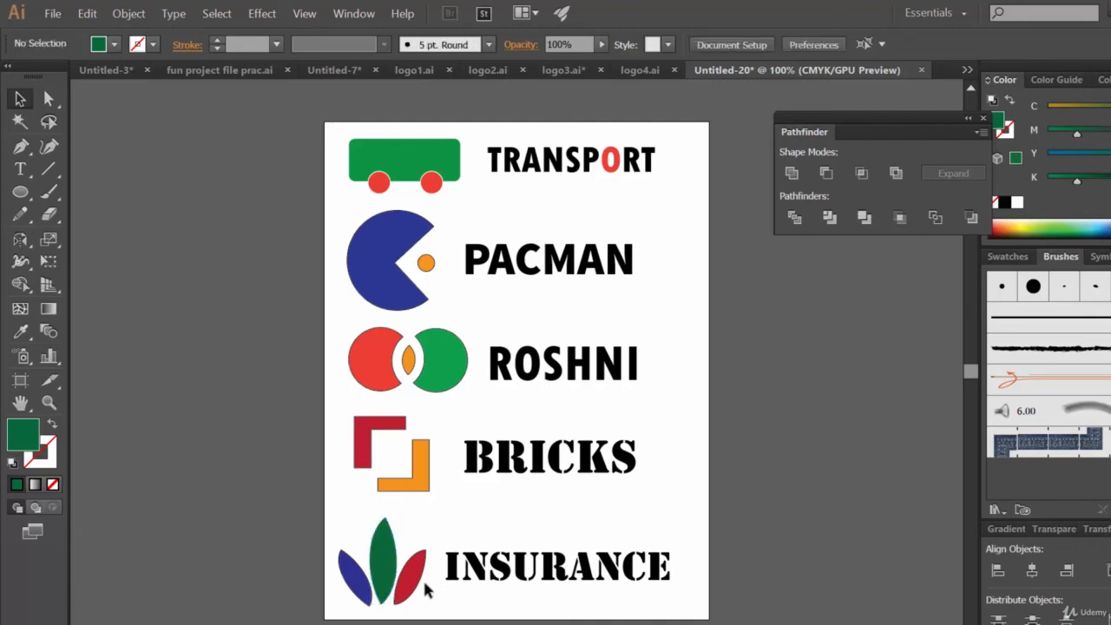
Select the three leaves of the insurance logo together and shift them slightly upward beside the INSURANCE text.
{"action": "left_click", "coordinate": [383, 568]}
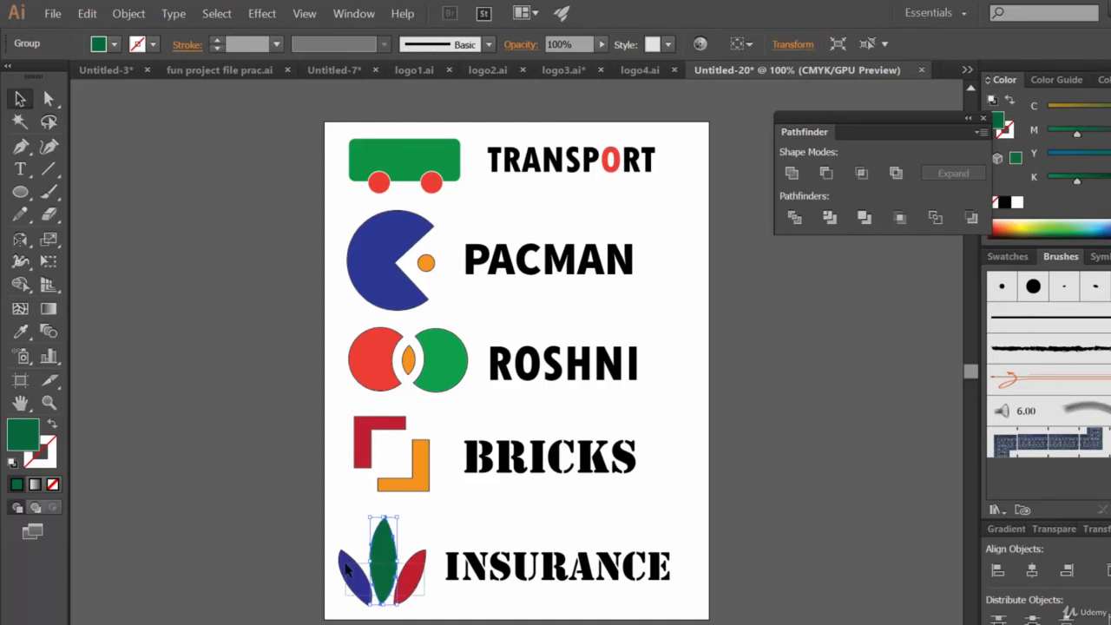
{"action": "left_click", "coordinate": [420, 590], "text": "shift"}
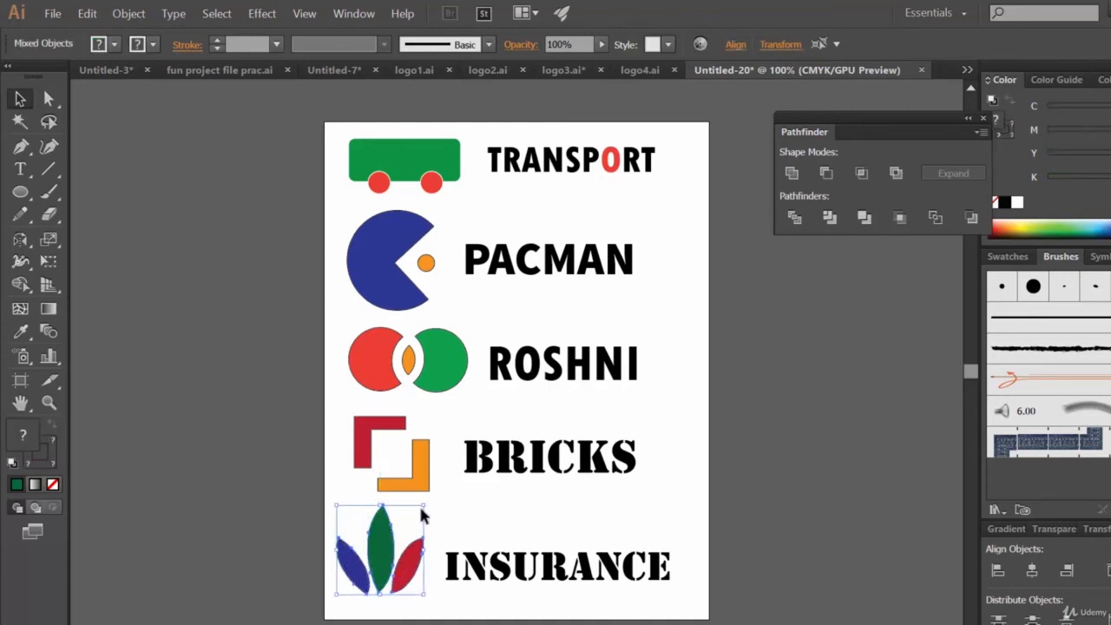
{"action": "mouse_move", "coordinate": [425, 516]}
{"action": "left_mouse_down"}
{"action": "mouse_move", "coordinate": [408, 519]}
{"action": "mouse_move", "coordinate": [422, 520]}
{"action": "left_mouse_up"}
{"action": "left_click", "coordinate": [490, 518]}
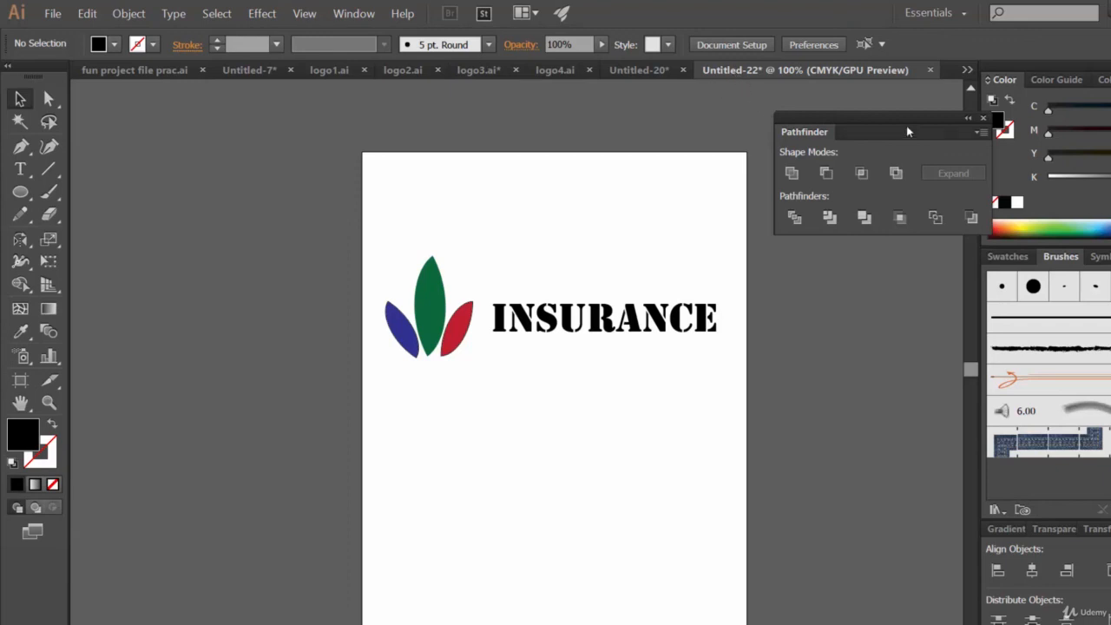
{"action": "left_click", "coordinate": [966, 69]}
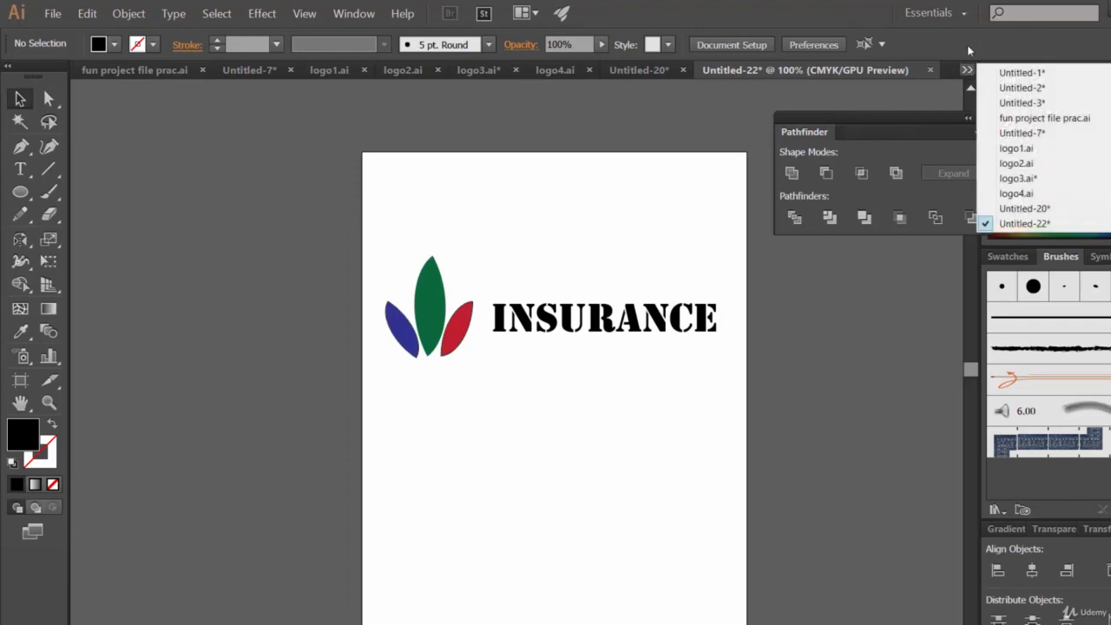
{"action": "left_click", "coordinate": [969, 50]}
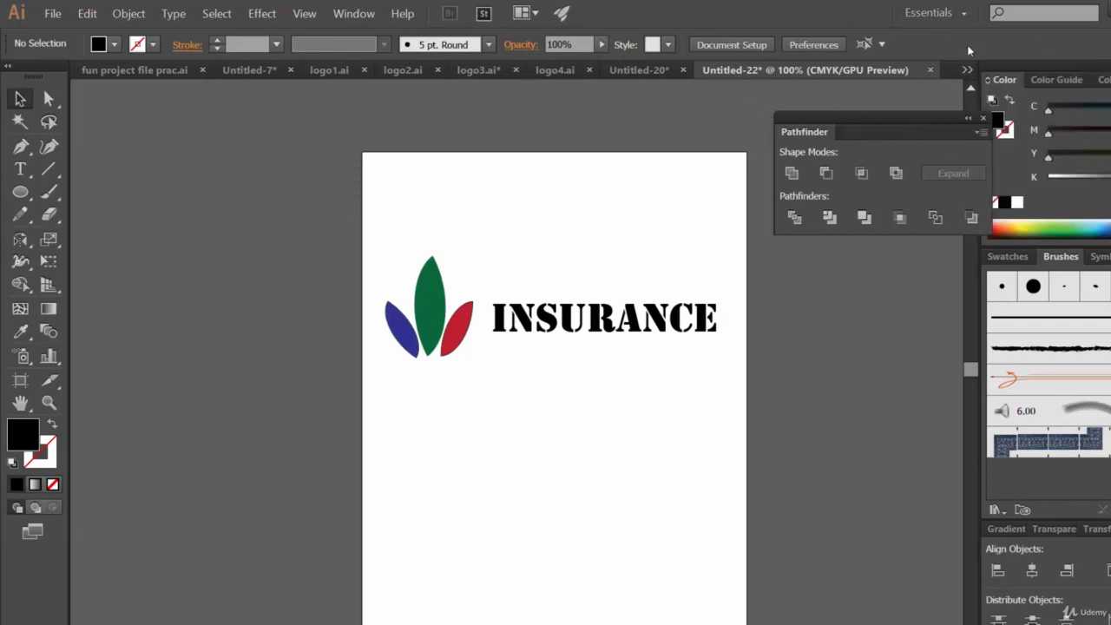